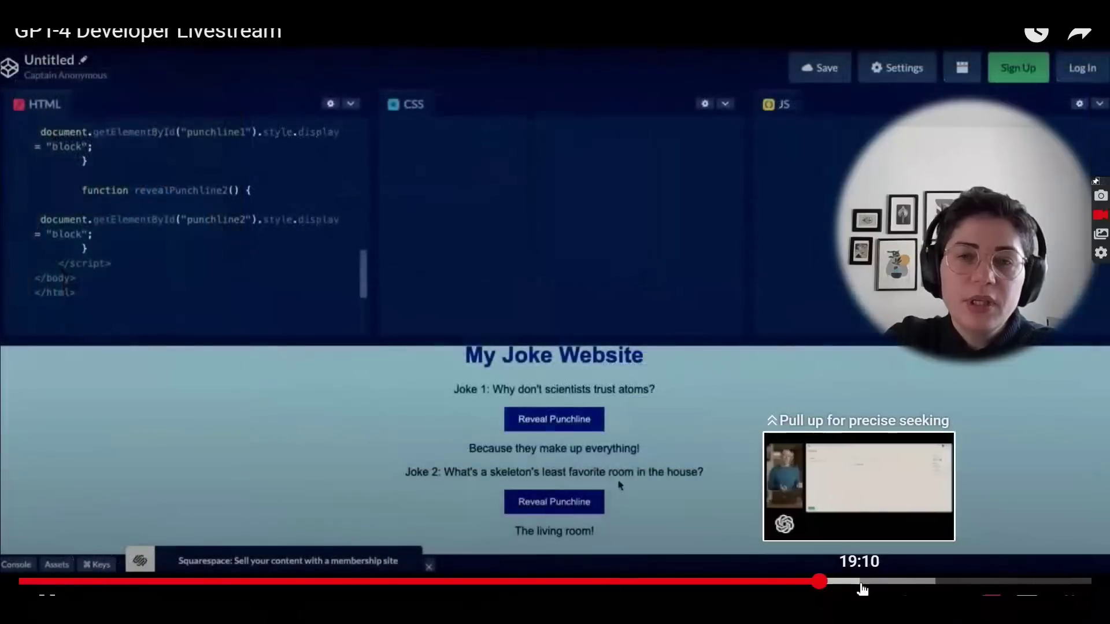
- Skip forward through the GPT-4 Developer Livestream, from the joke website demo through the TaxGPT demo to about 22:05
click(861, 581)
click(895, 581)
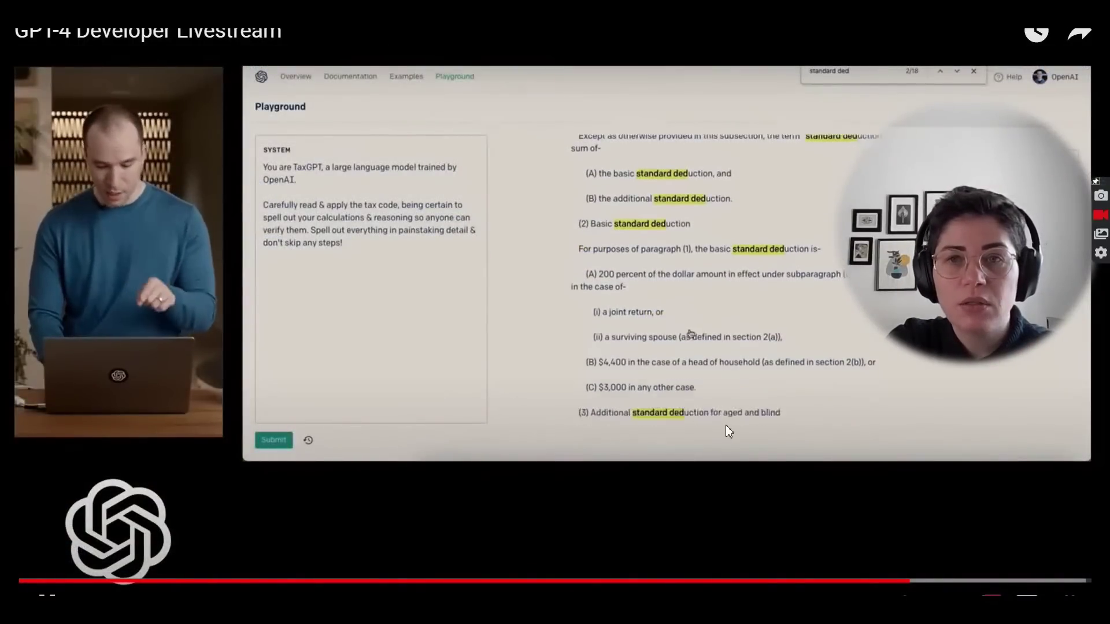
click(905, 580)
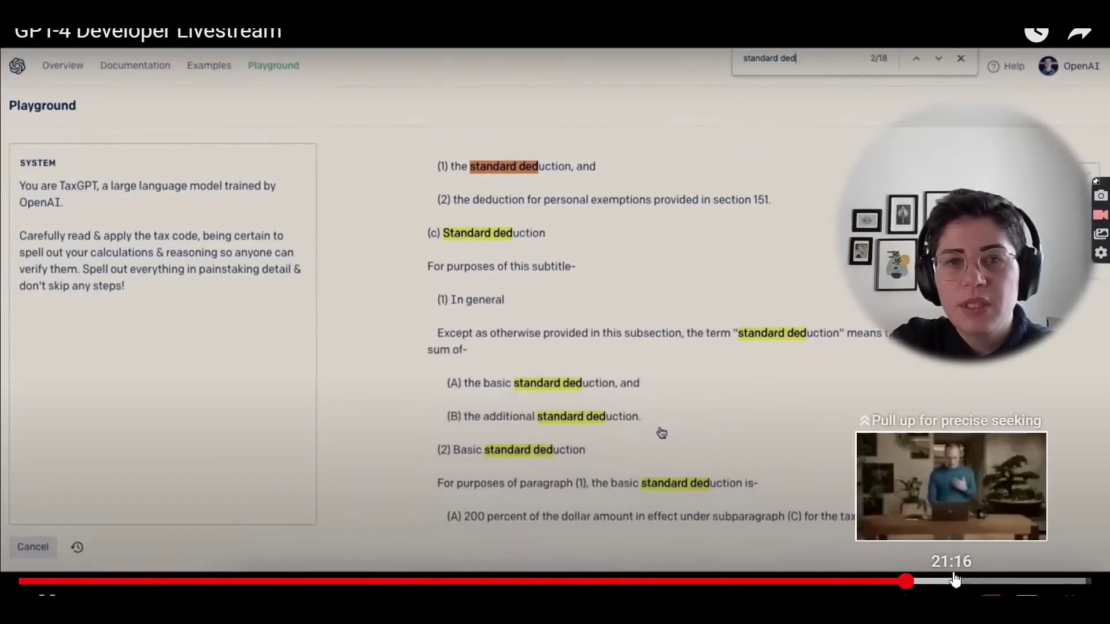
drag(954, 580, 927, 585)
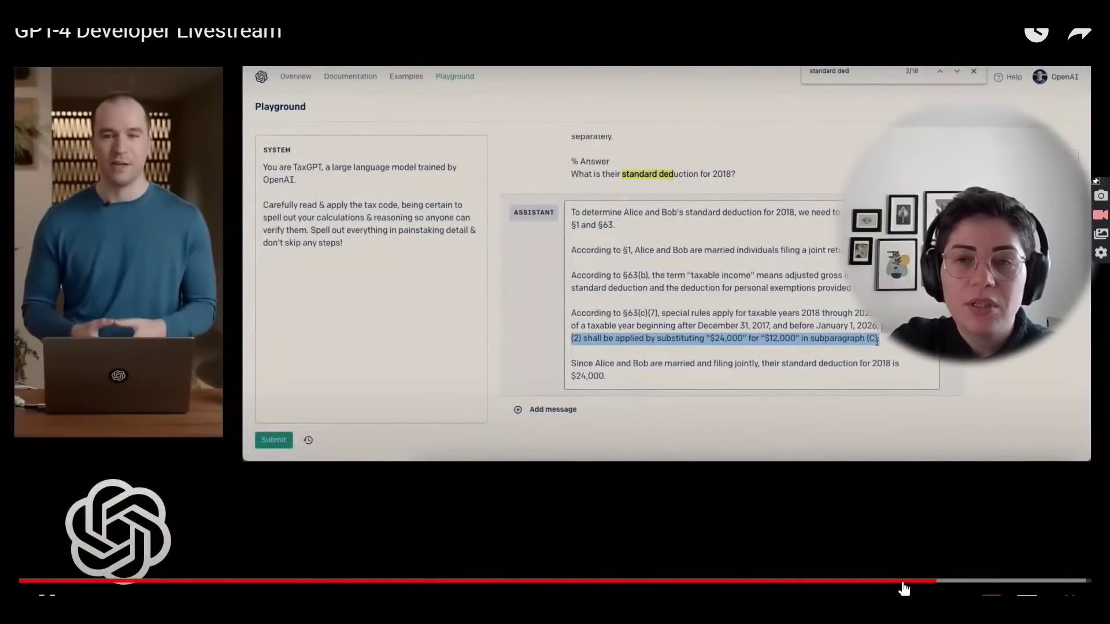
click(949, 583)
drag(953, 586, 964, 586)
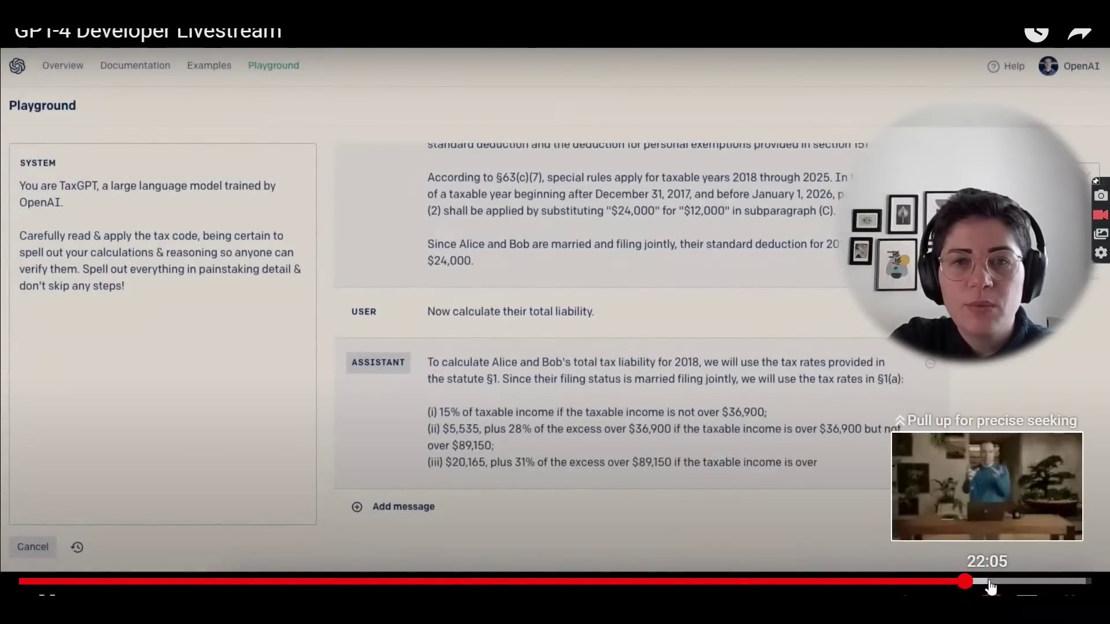
click(990, 582)
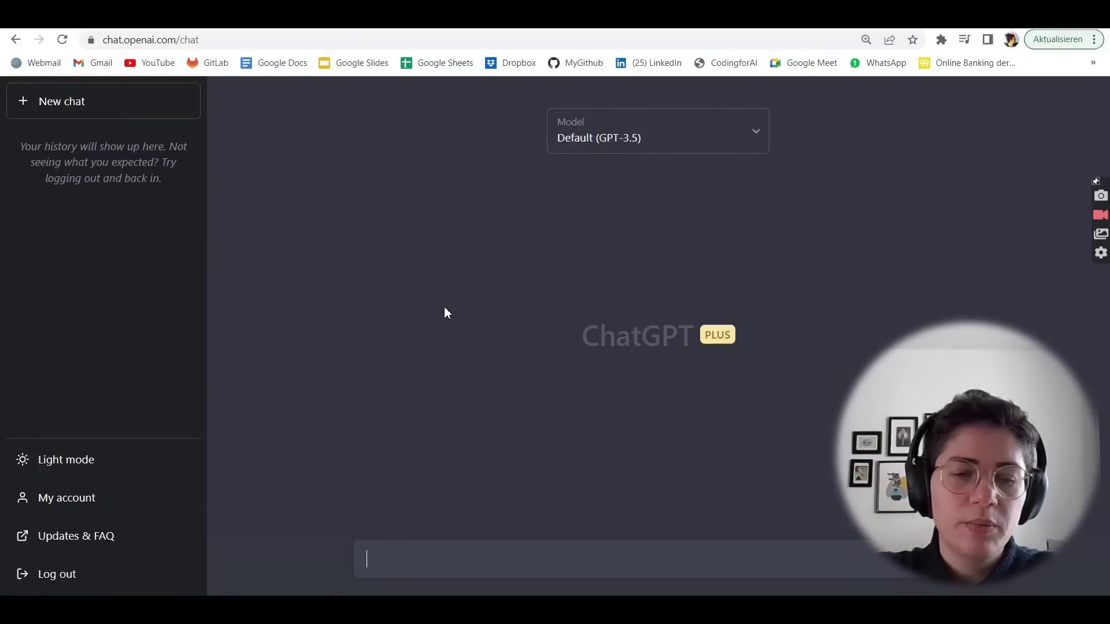
- View the ChatGPT Plus plan details, highlight its monthly price and close the account window
double_click(669, 335)
click(717, 335)
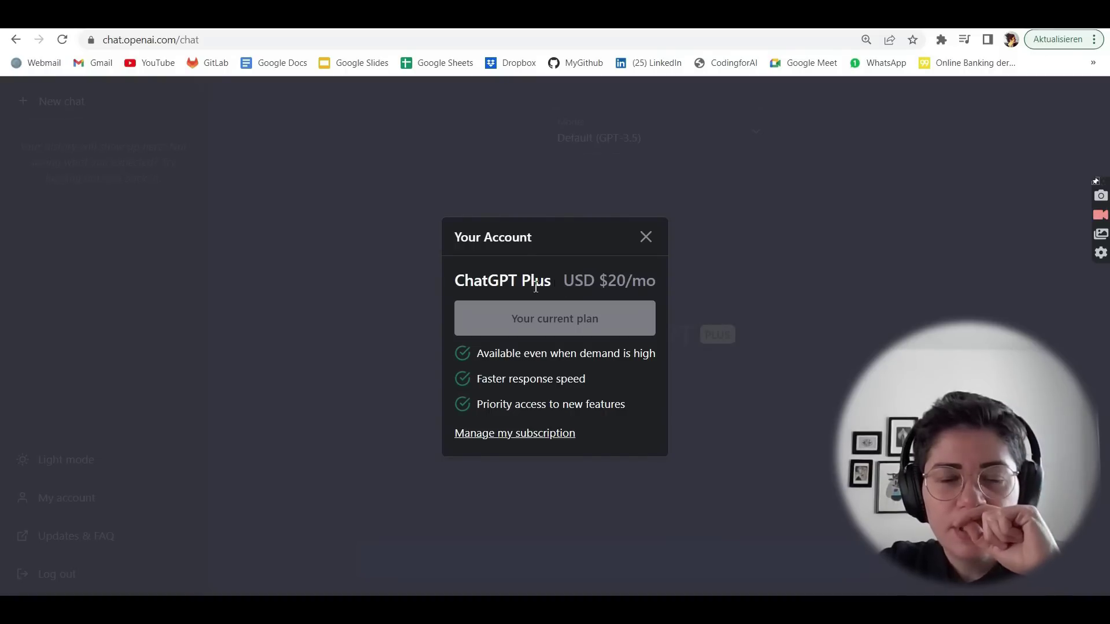
drag(604, 287, 633, 291)
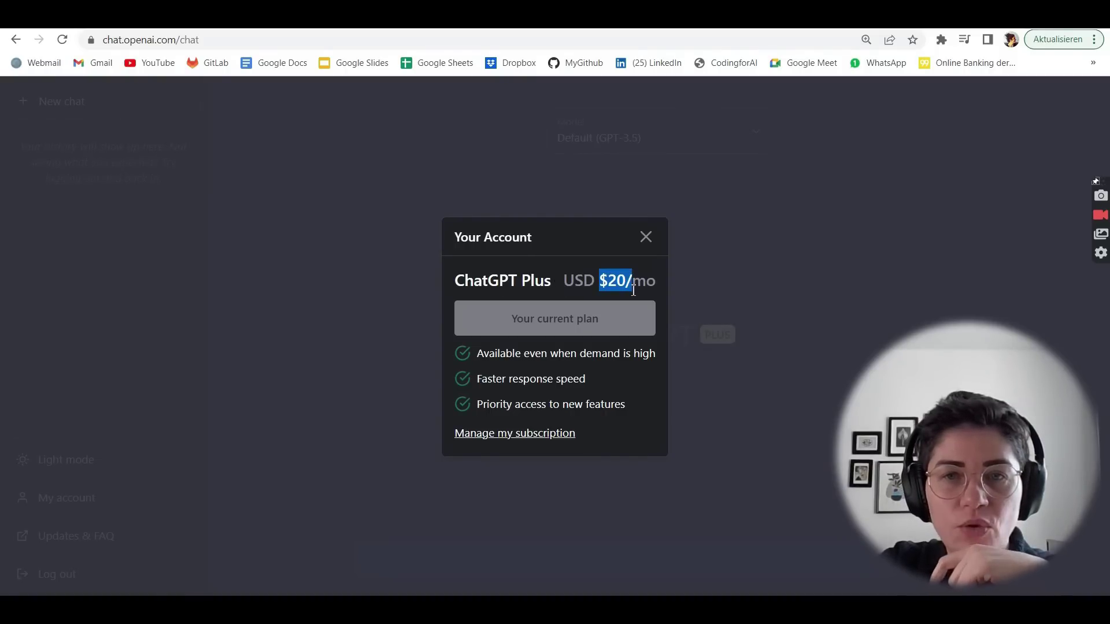
click(646, 236)
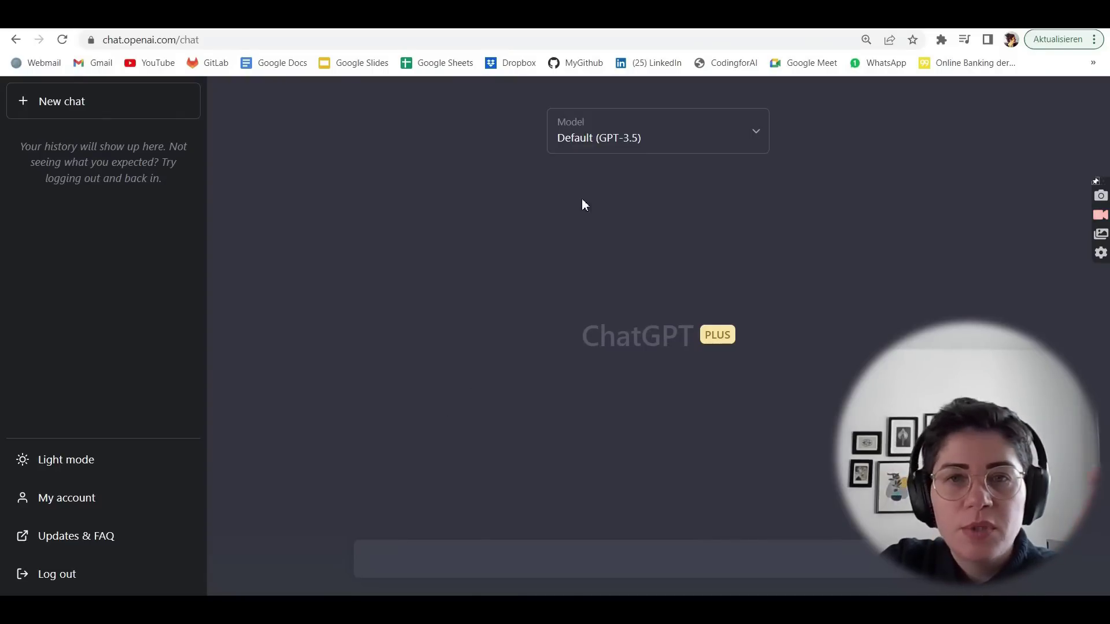
- Review the descriptions of the available chat models and select GPT-4
click(584, 144)
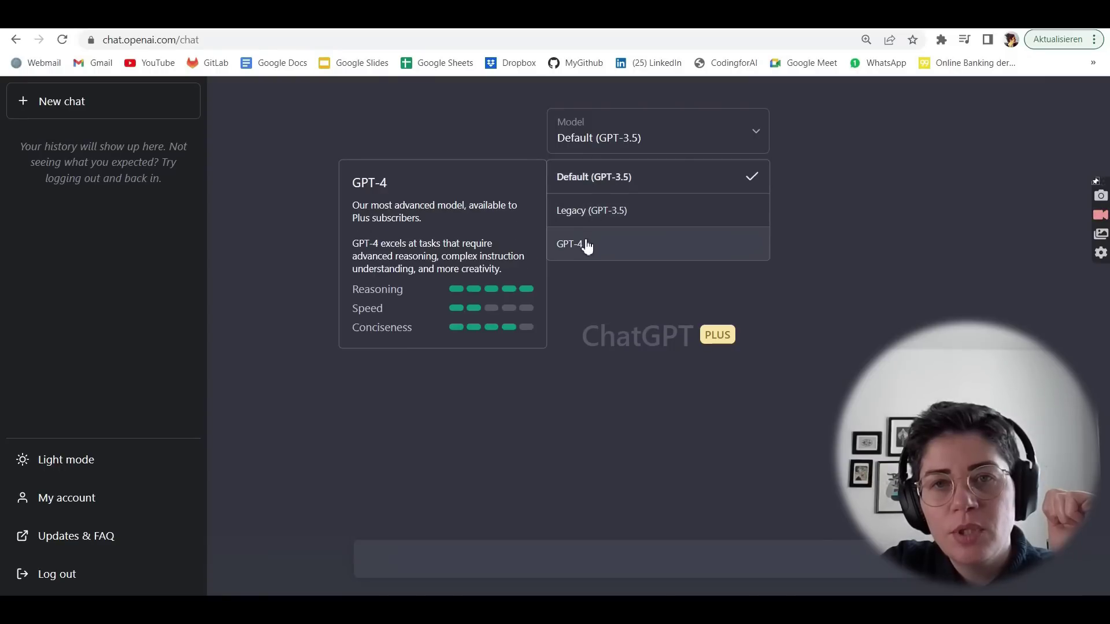
right_click(609, 188)
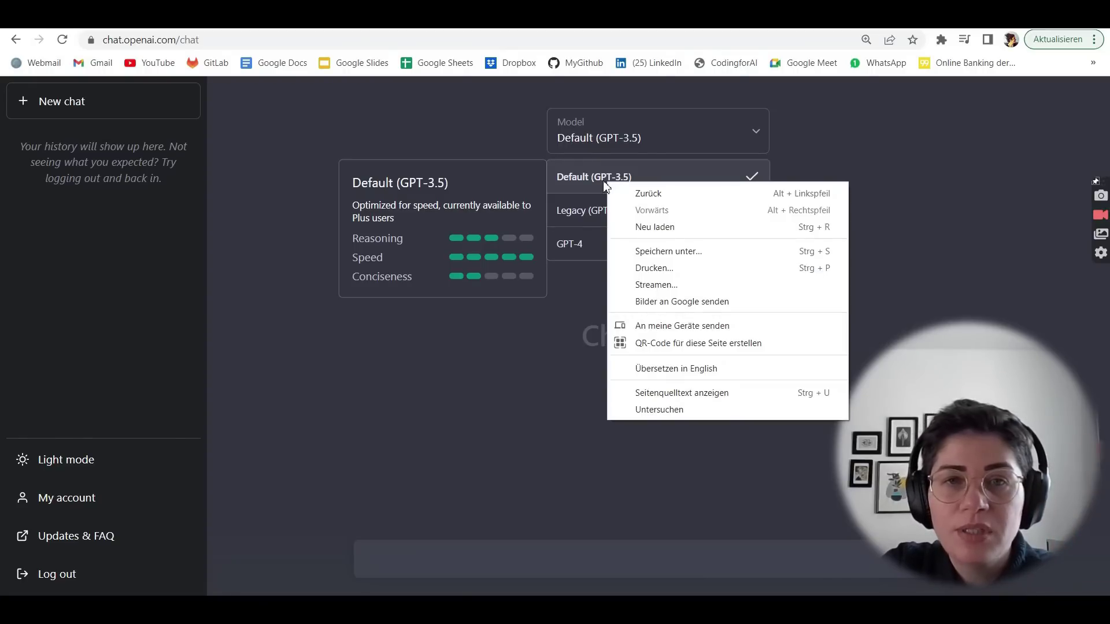
click(568, 180)
click(581, 178)
click(610, 130)
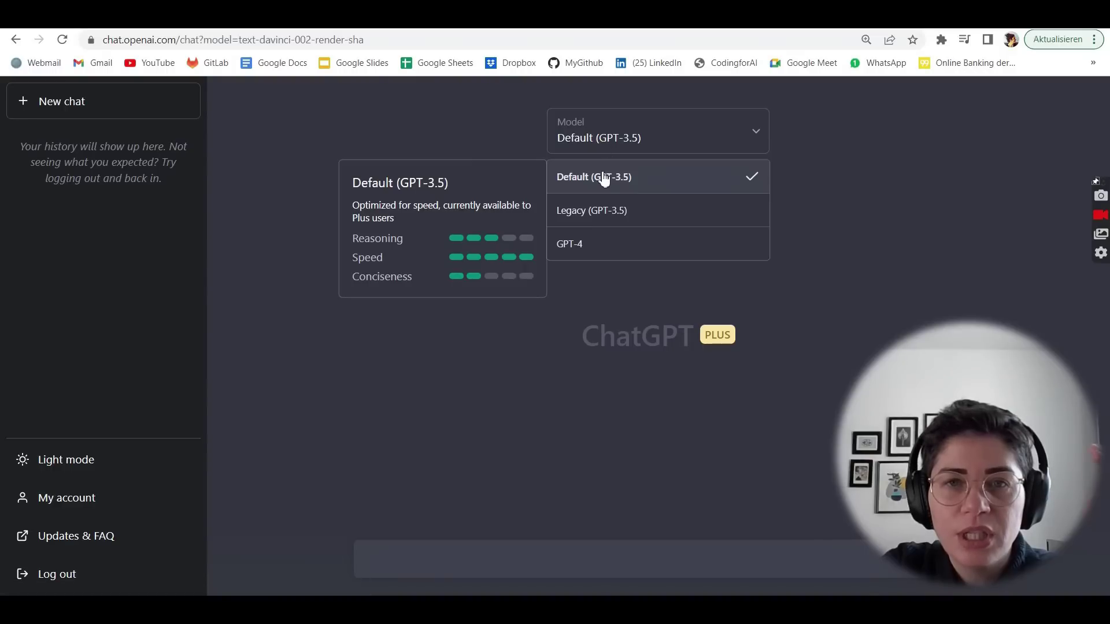
click(601, 248)
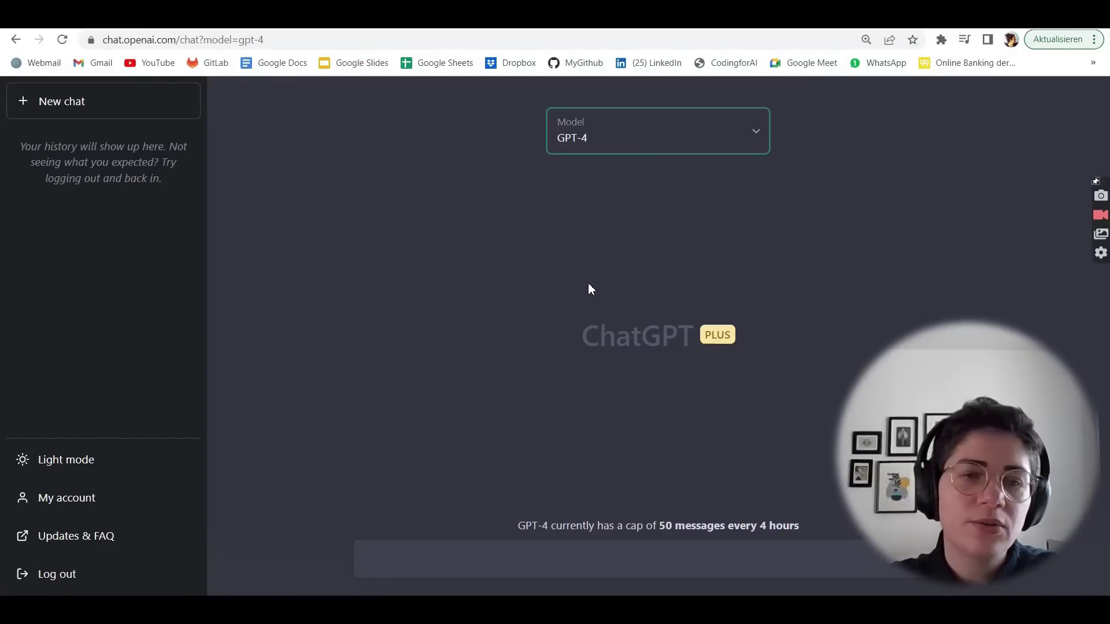
drag(983, 472, 982, 418)
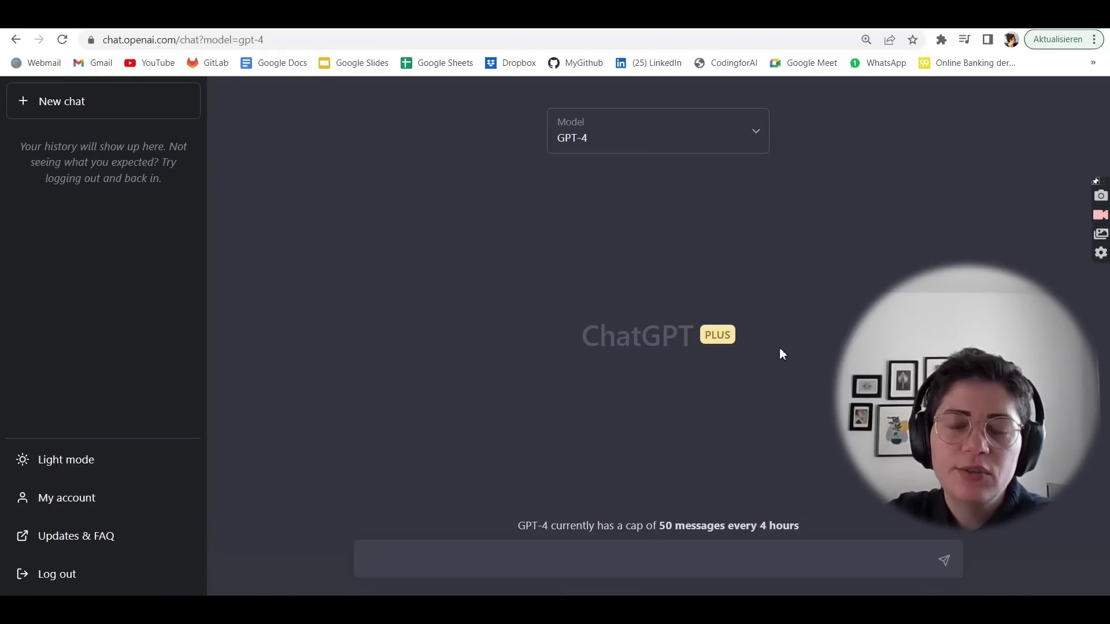
drag(991, 391, 219, 290)
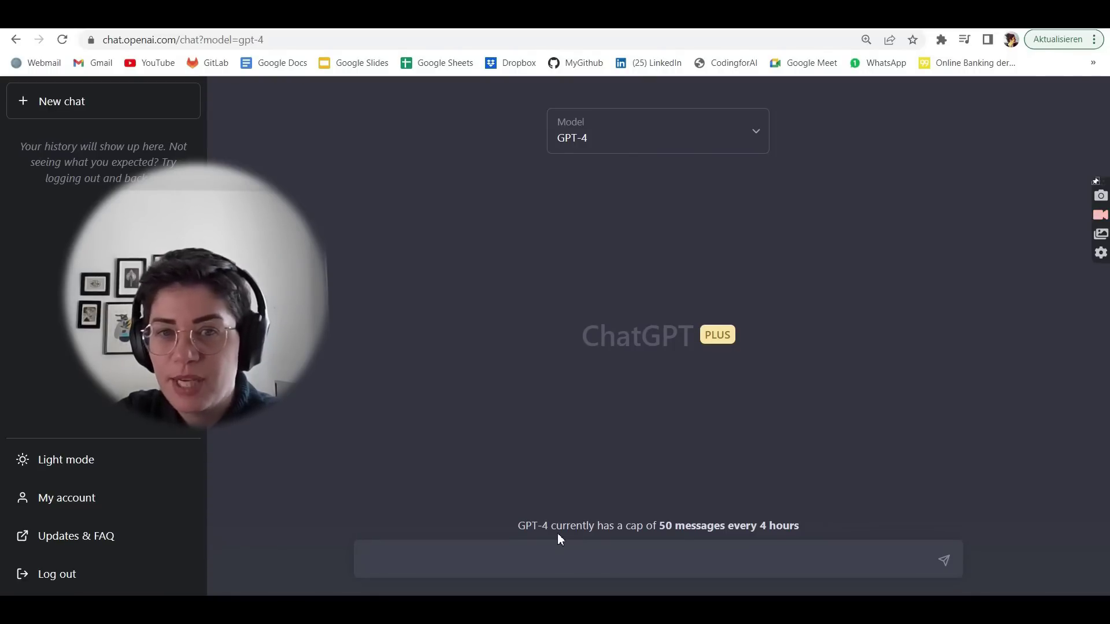
- In a new chat with default GPT-3.5, write the prompt 'یک متن بنویس و بصورت تحلیلی توضیح بده چرا انسانها نیاز به زندگی اجتماعی دارند.'
click(99, 115)
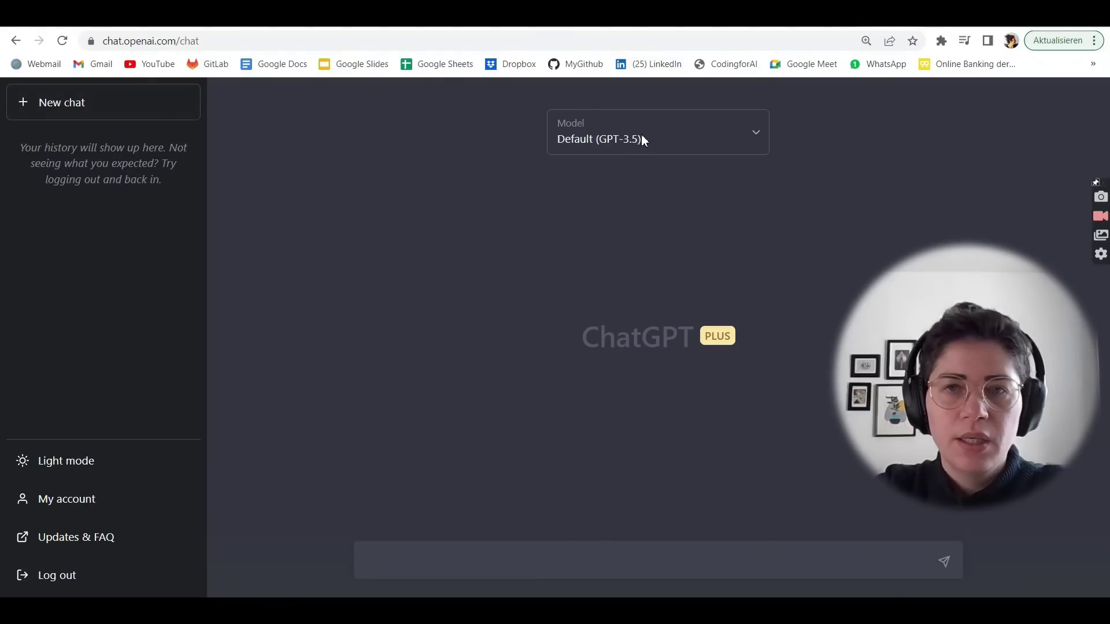
mouse_move(992, 368)
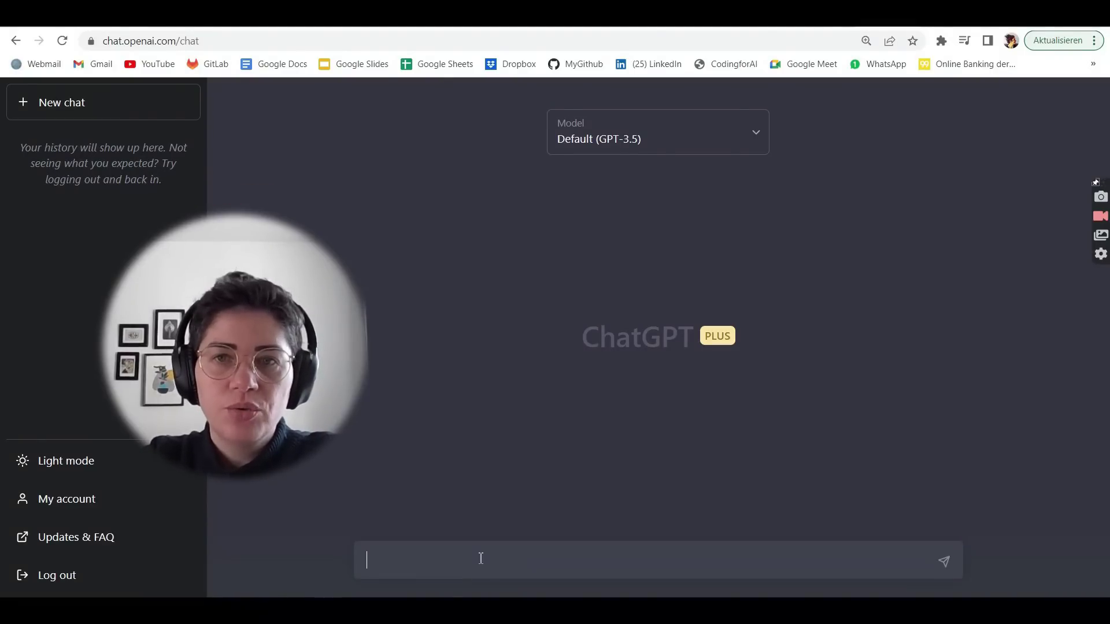
text(یک متن)
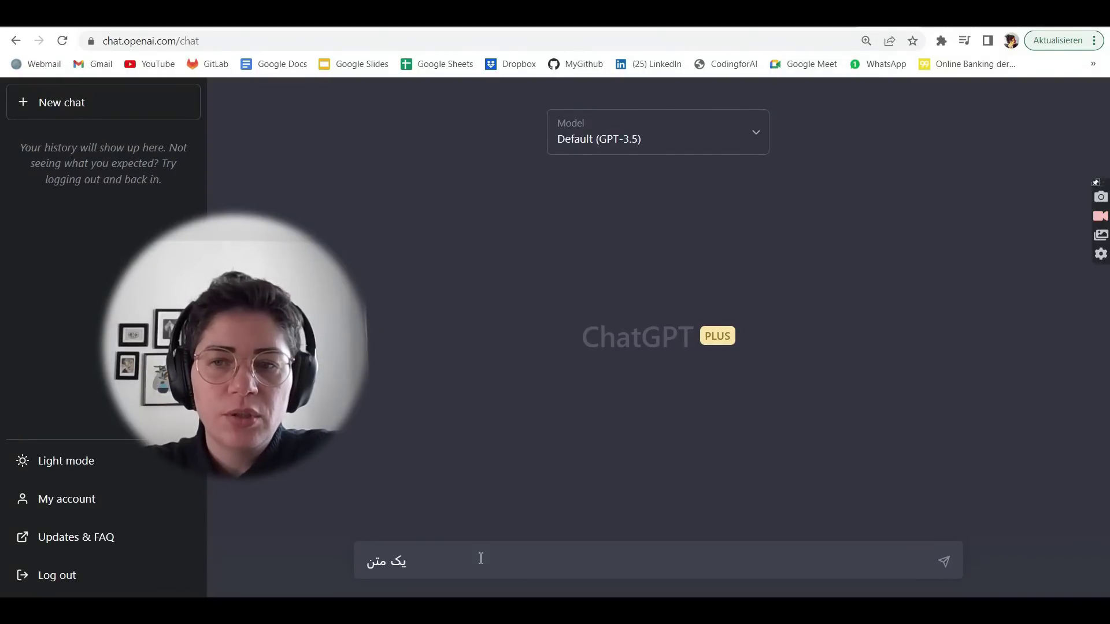
drag(272, 376, 181, 313)
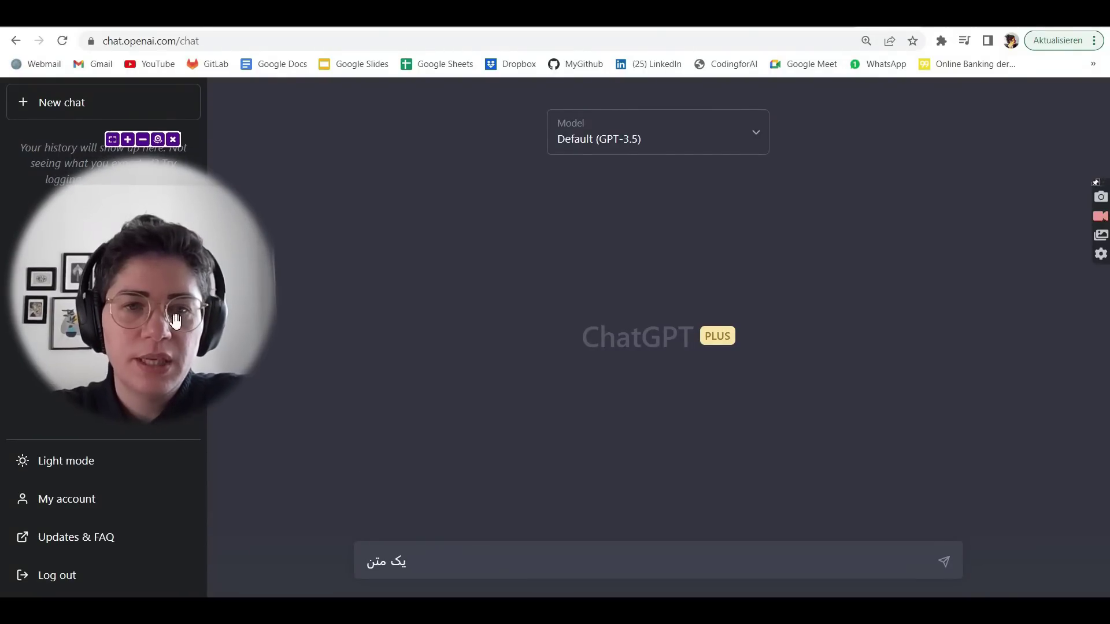
text(بنویس )
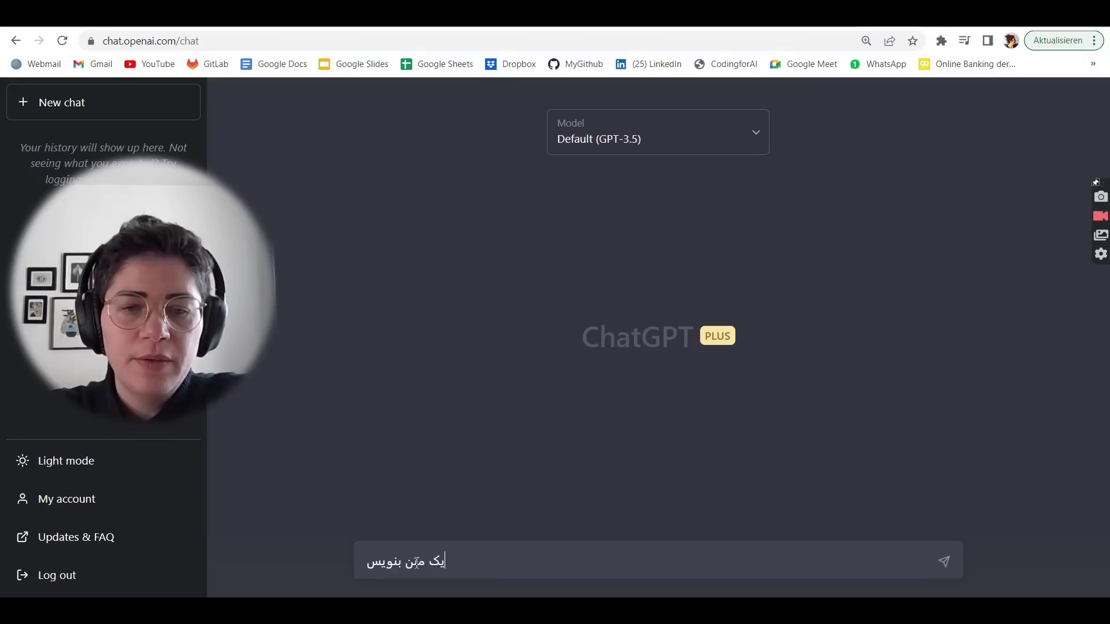
text(و بصورت تح)
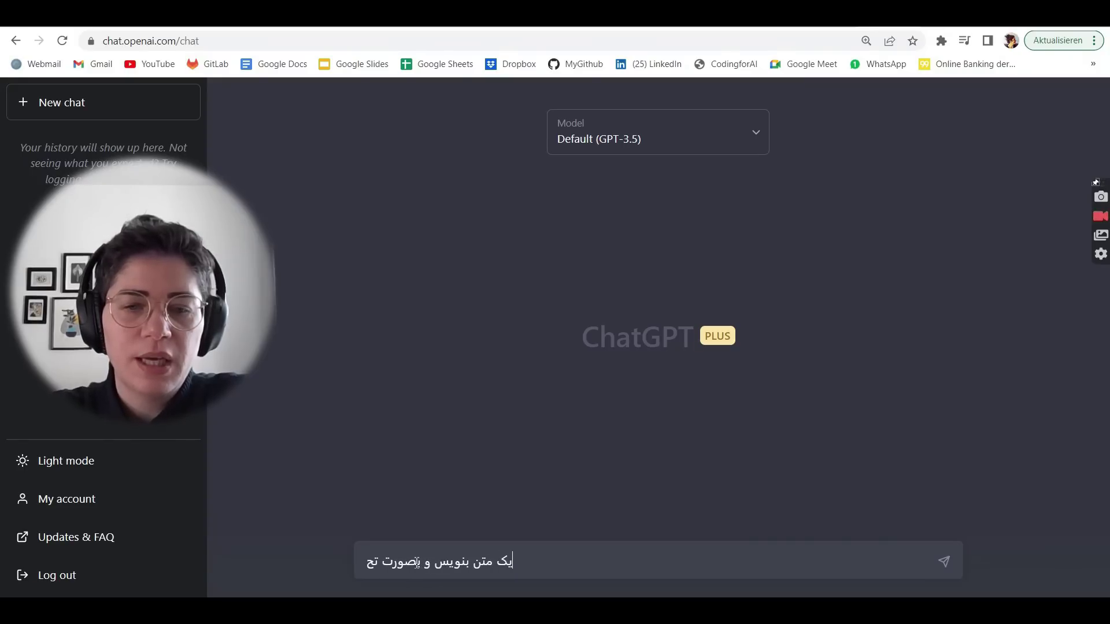
text(لیلی توض)
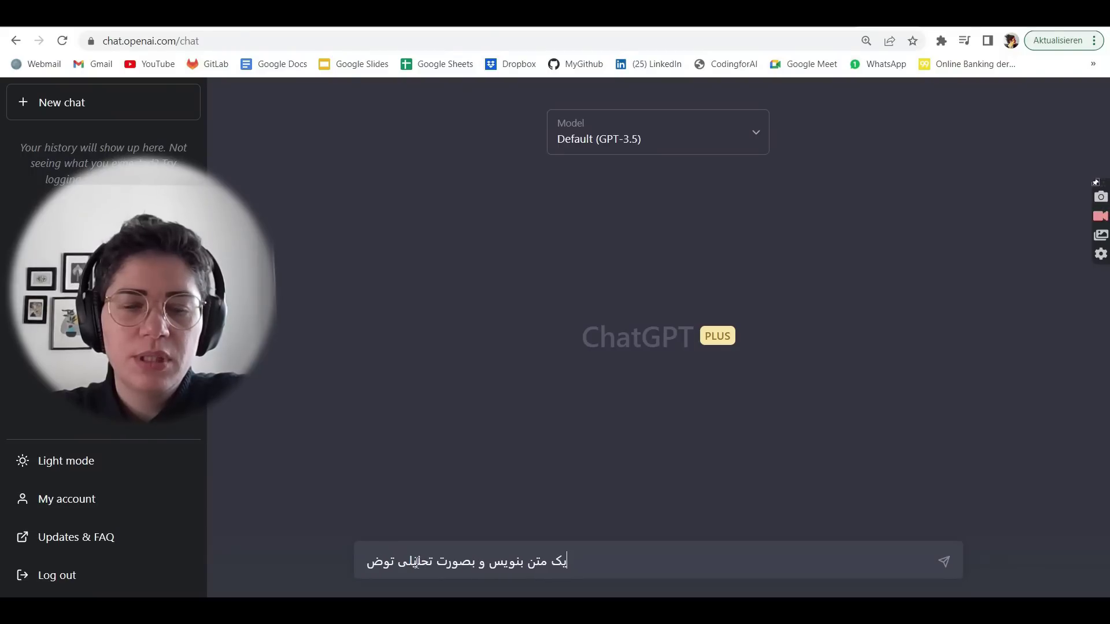
text(یح بده چرا انس)
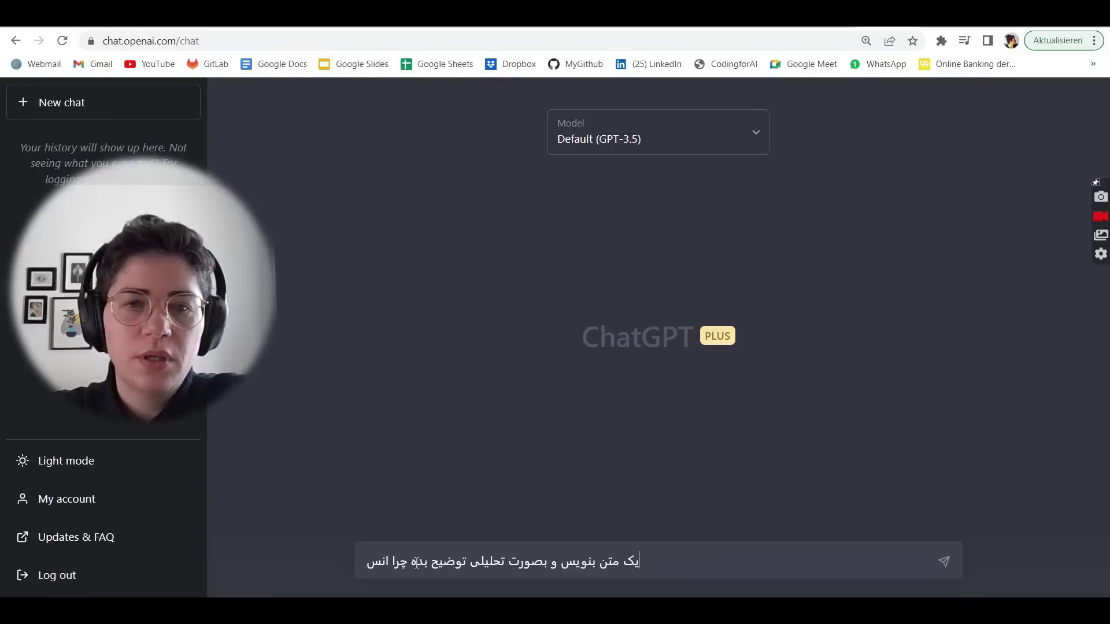
text(انها ن)
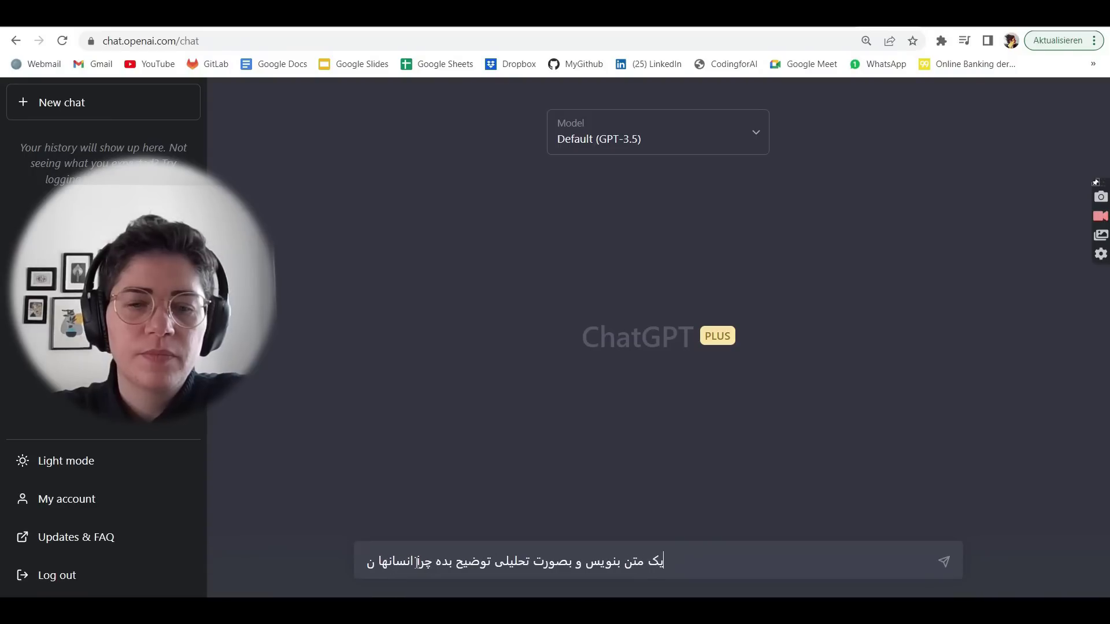
text(یاز به زندگی )
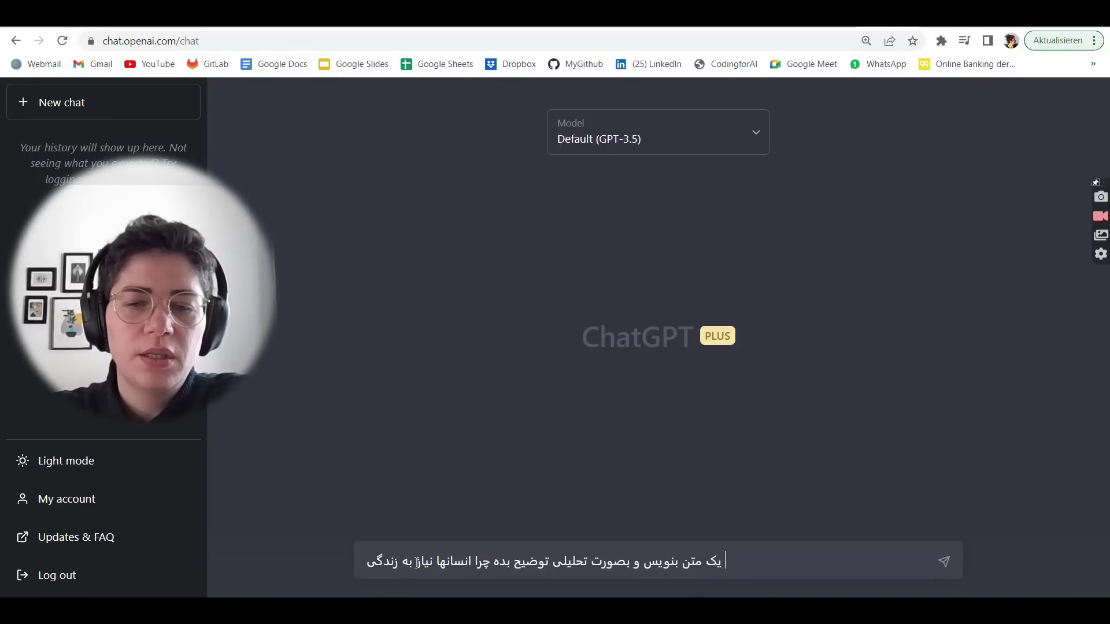
text(اجت)
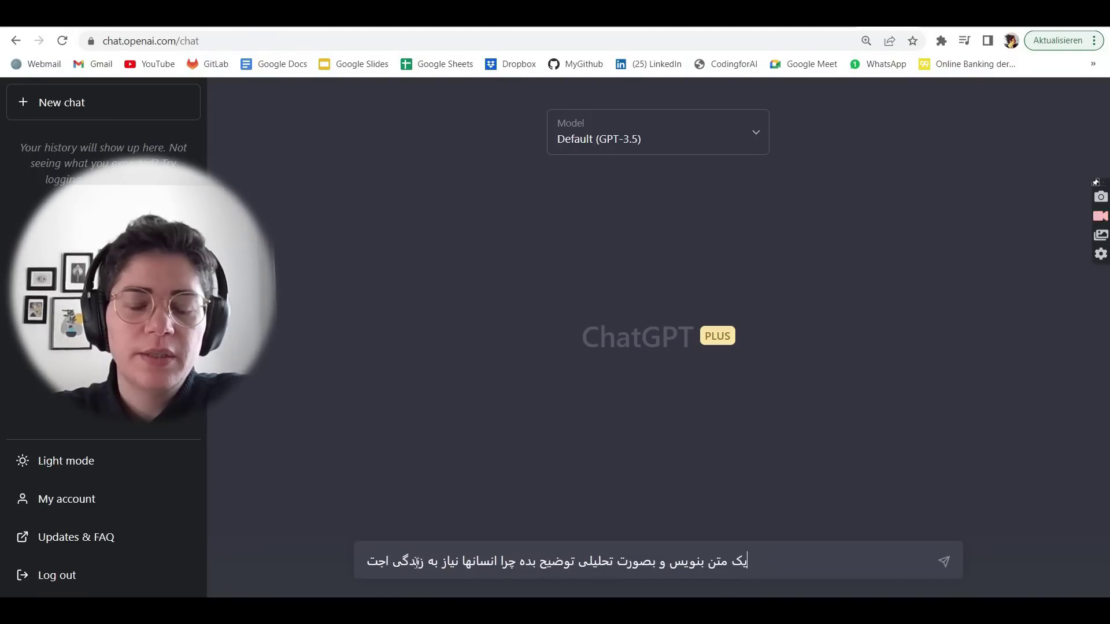
text(ماعی دارند. متن رو در قال)
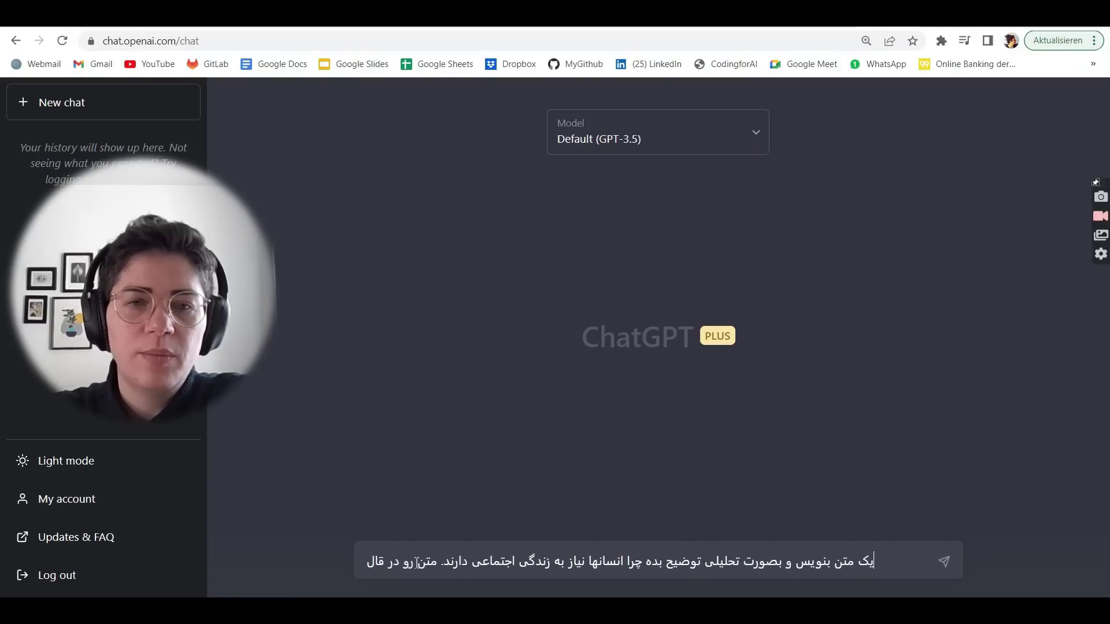
- Complete the prompt with 'متن رو در قالب استعاره ی منظومه ی شمسی بنویس', copy it and send it
text(ب استعاره ی منظومه)
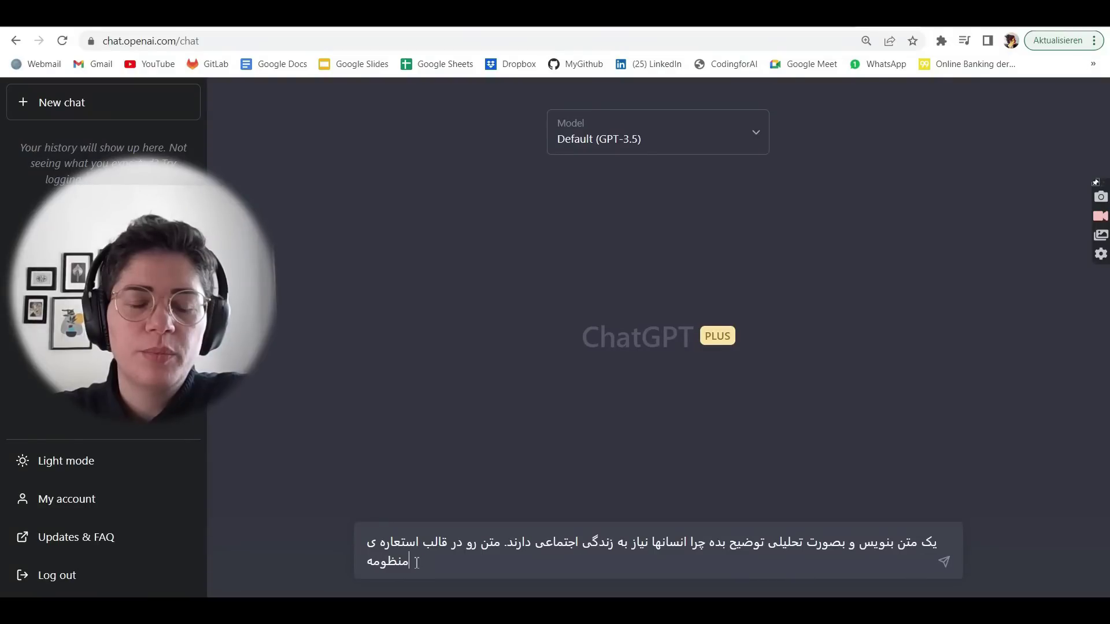
text( ی شمسی بن)
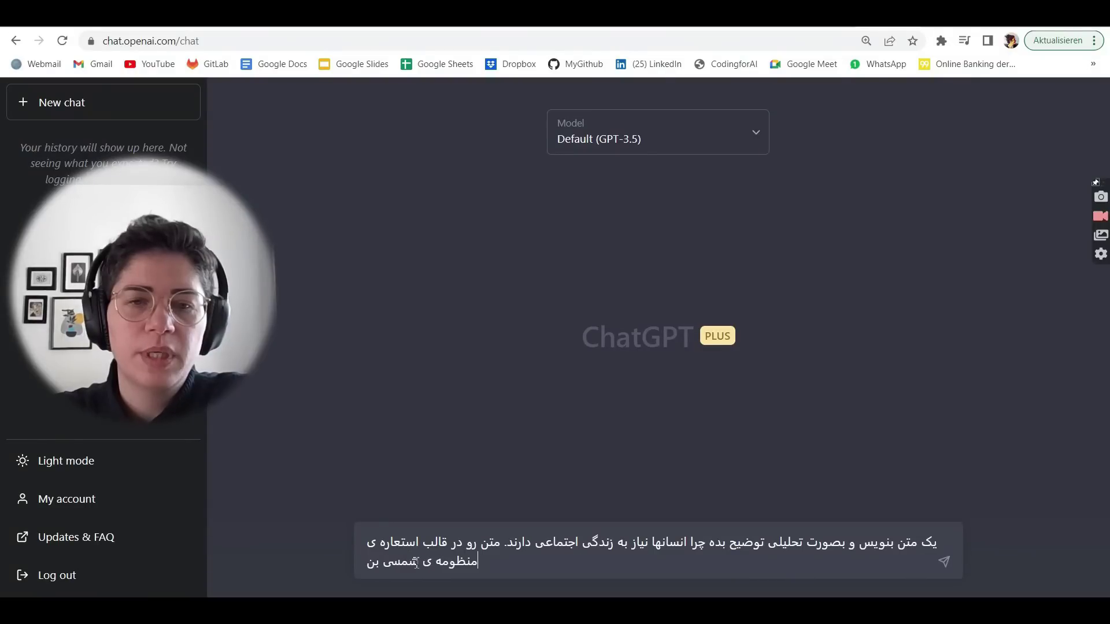
text(ویس)
key(ctrl+a)
key(ctrl+c)
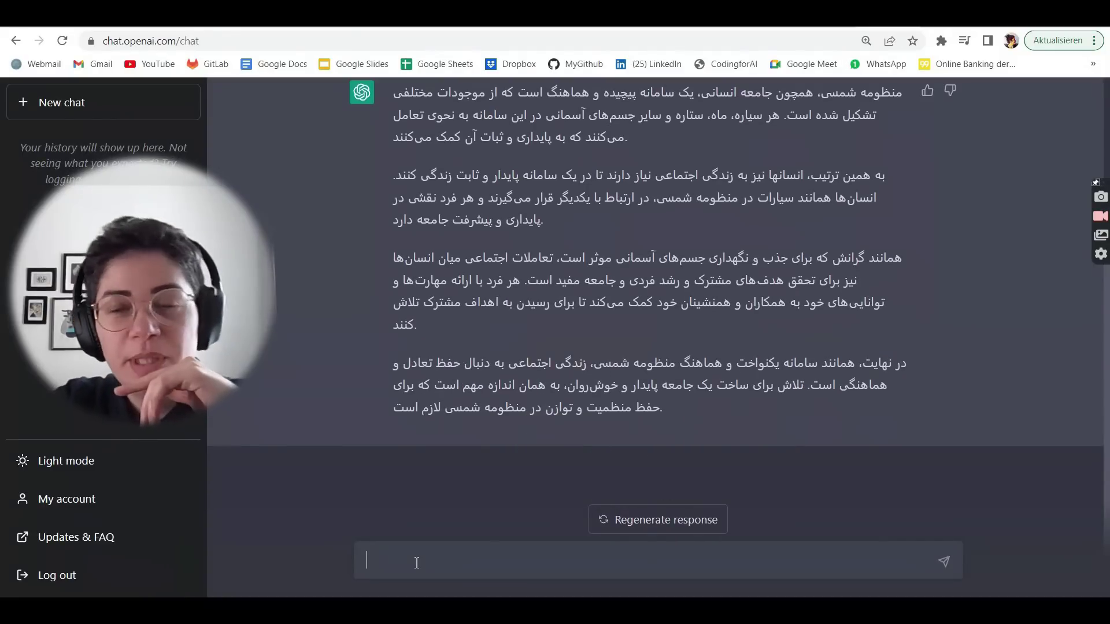
- Read through the generated Persian text, highlighting the third paragraph that likens gravity to social interactions
scroll(775, 429, up, 3)
scroll(775, 429, down, 1)
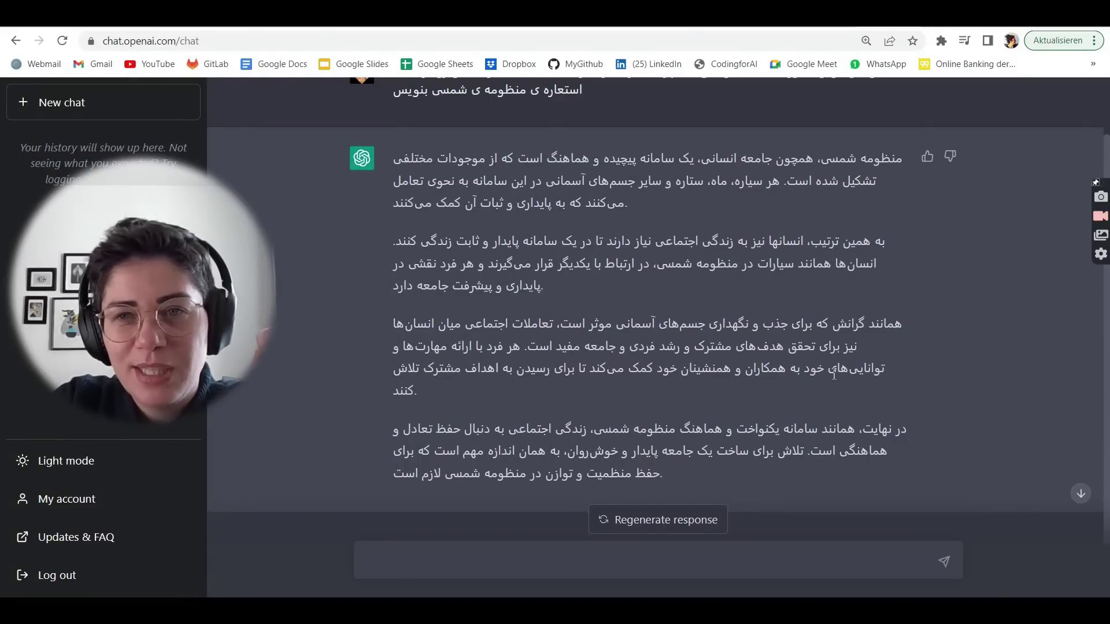
drag(845, 323, 681, 338)
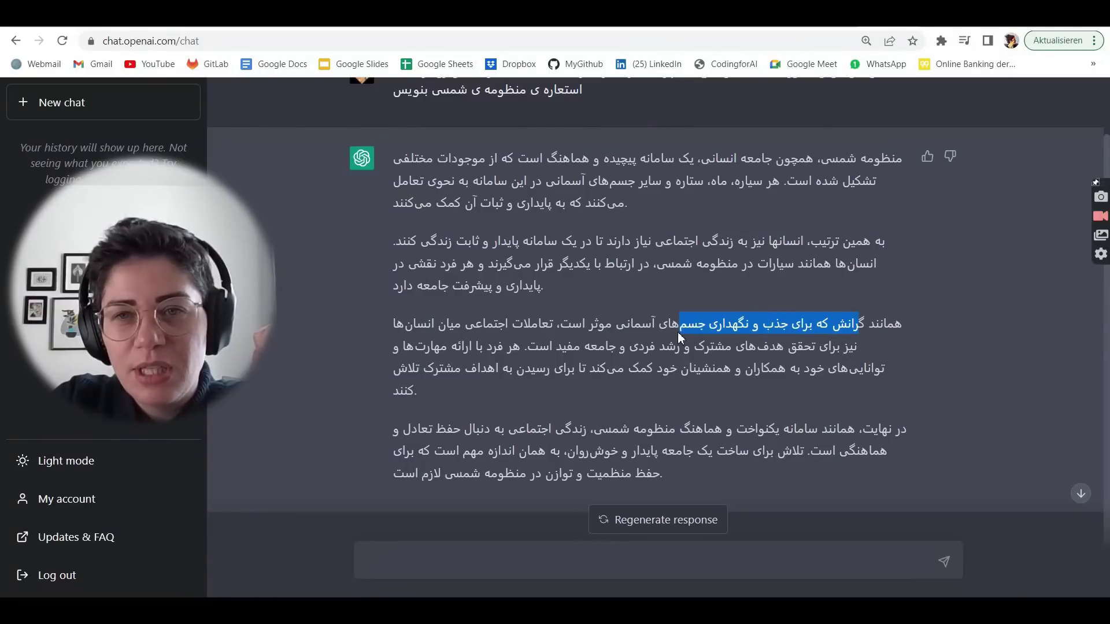
triple_click(656, 331)
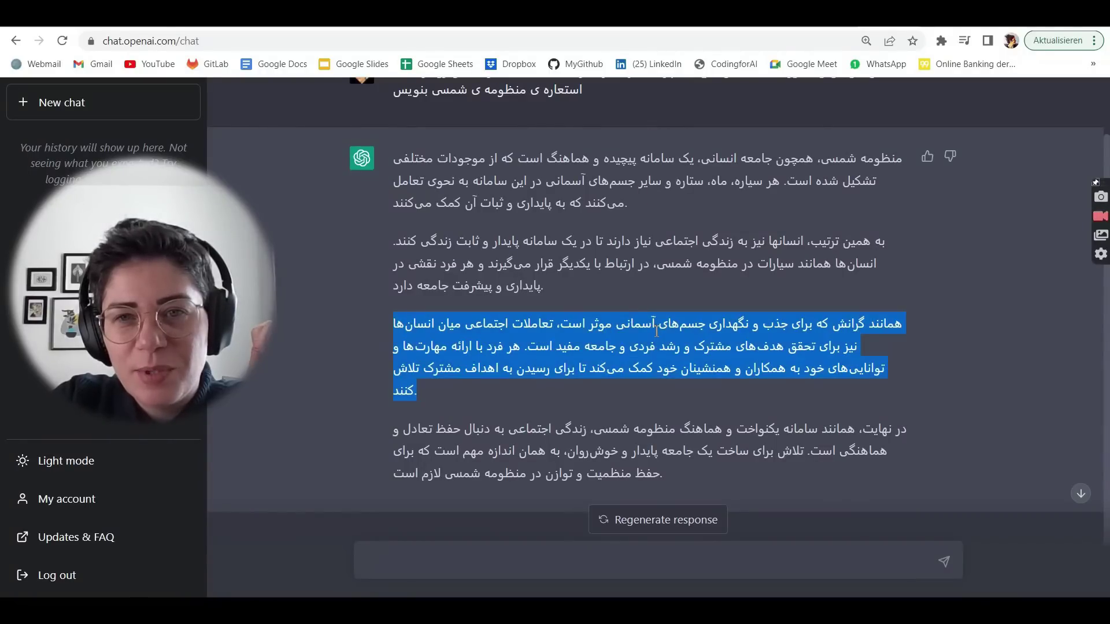
click(601, 338)
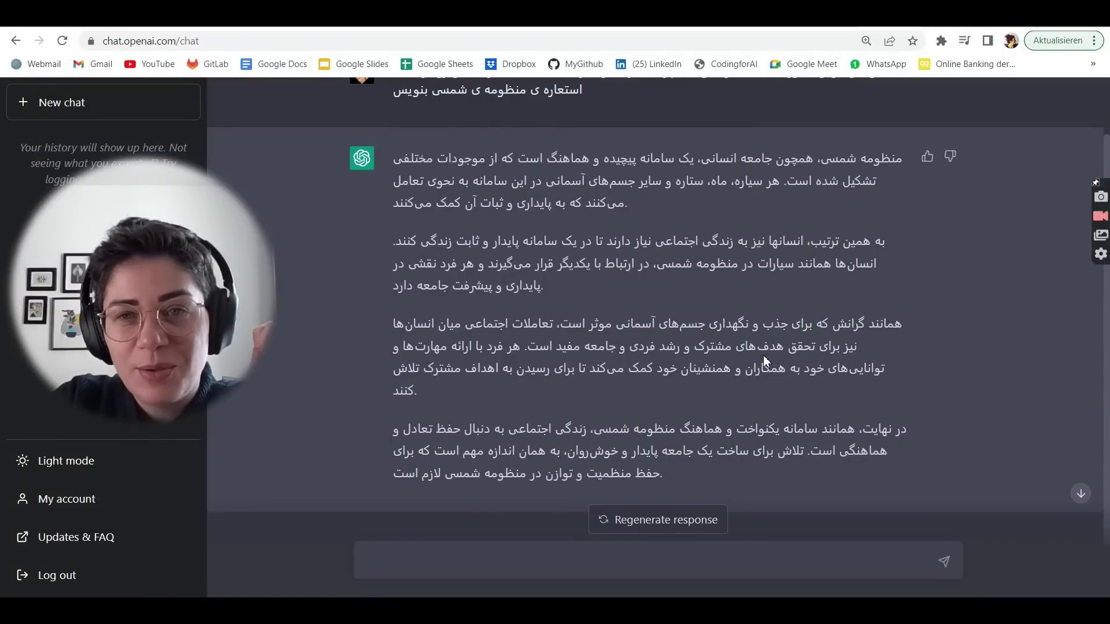
triple_click(738, 350)
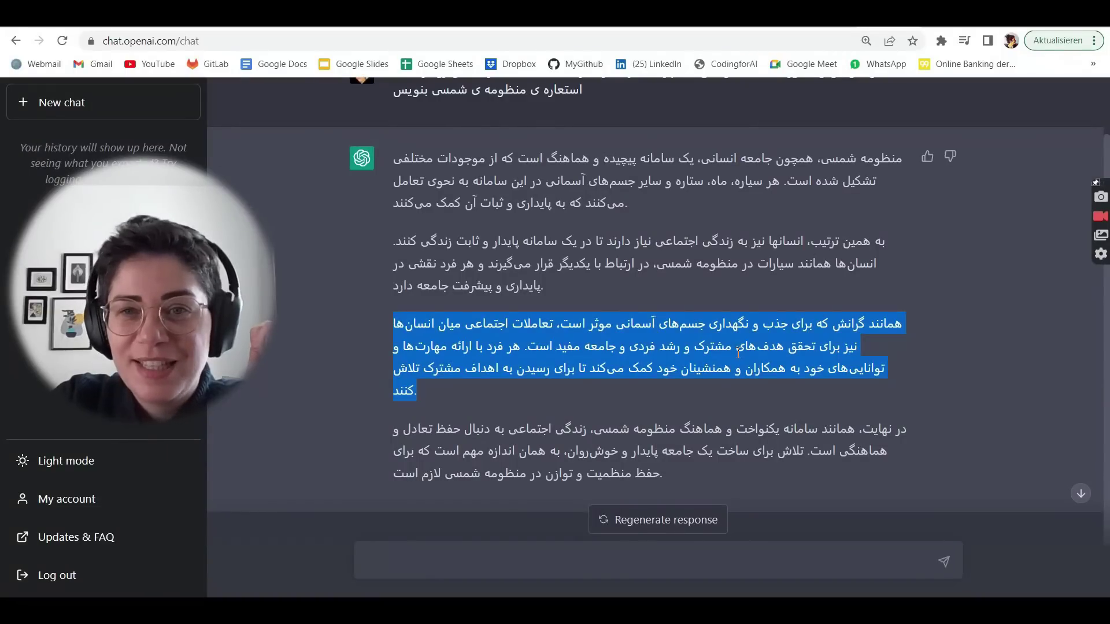
click(737, 351)
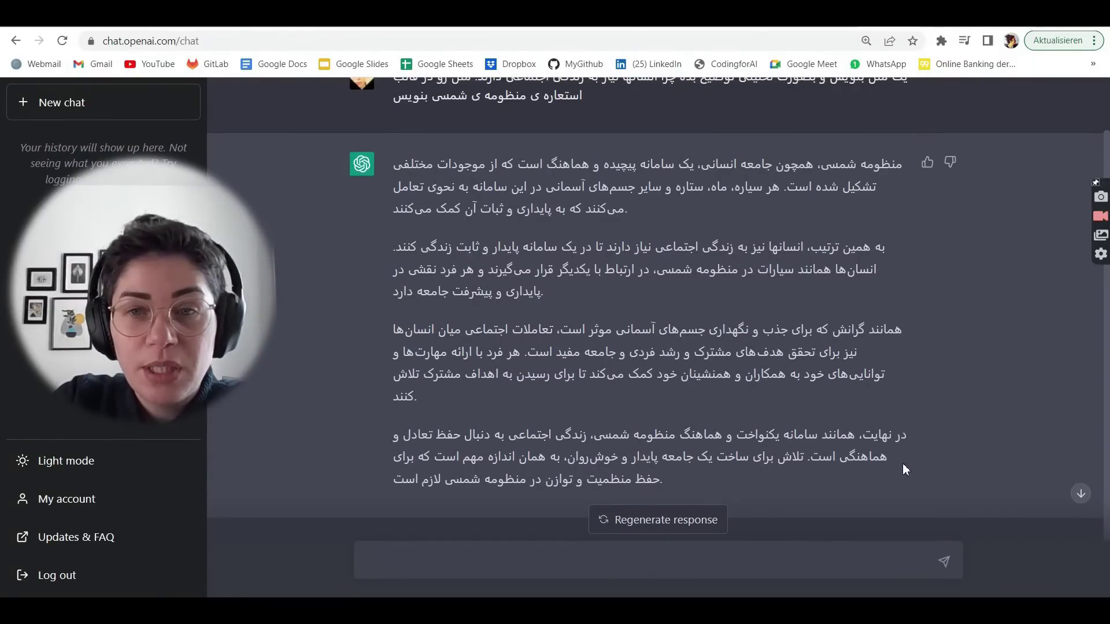
- Start a new chat with the GPT-4 model and send it the same copied Persian solar system metaphor prompt
scroll(668, 247, up, 1)
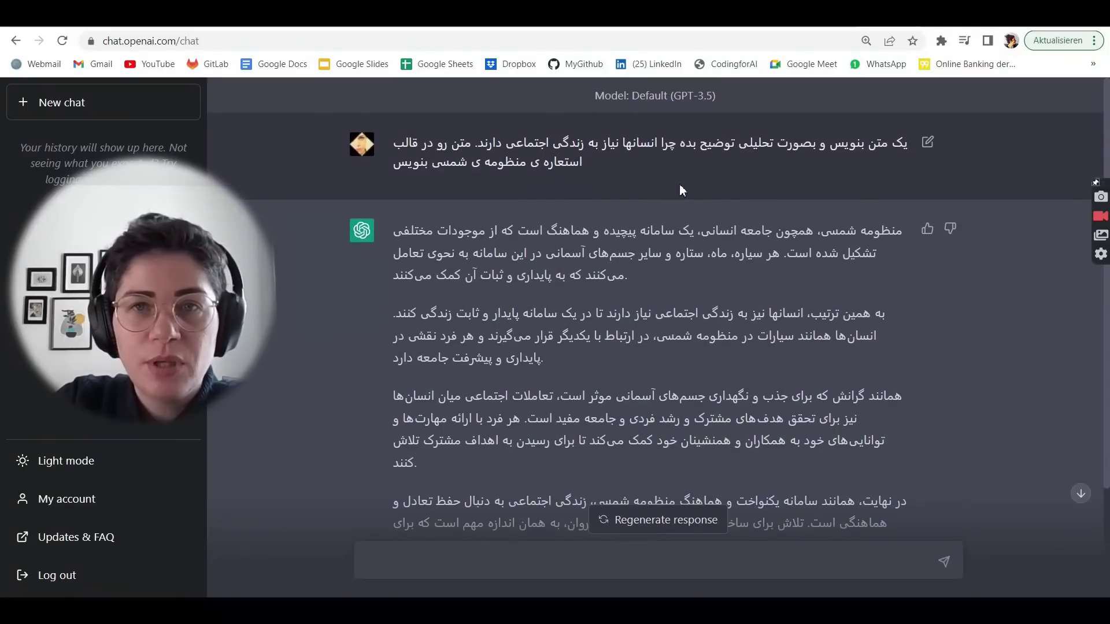
click(147, 104)
click(658, 133)
click(609, 243)
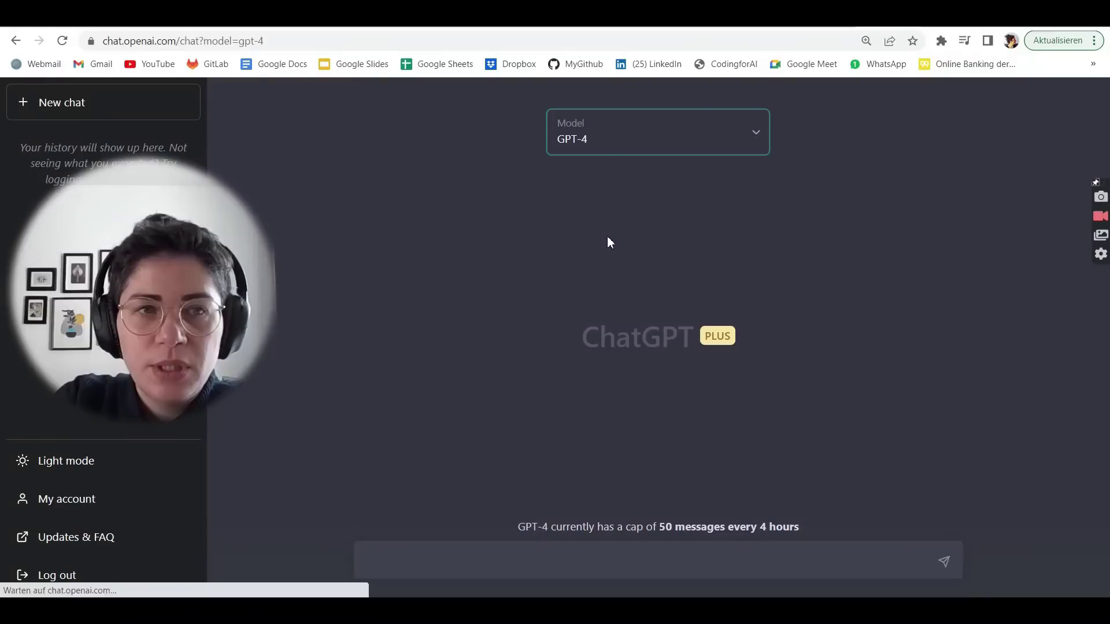
click(643, 556)
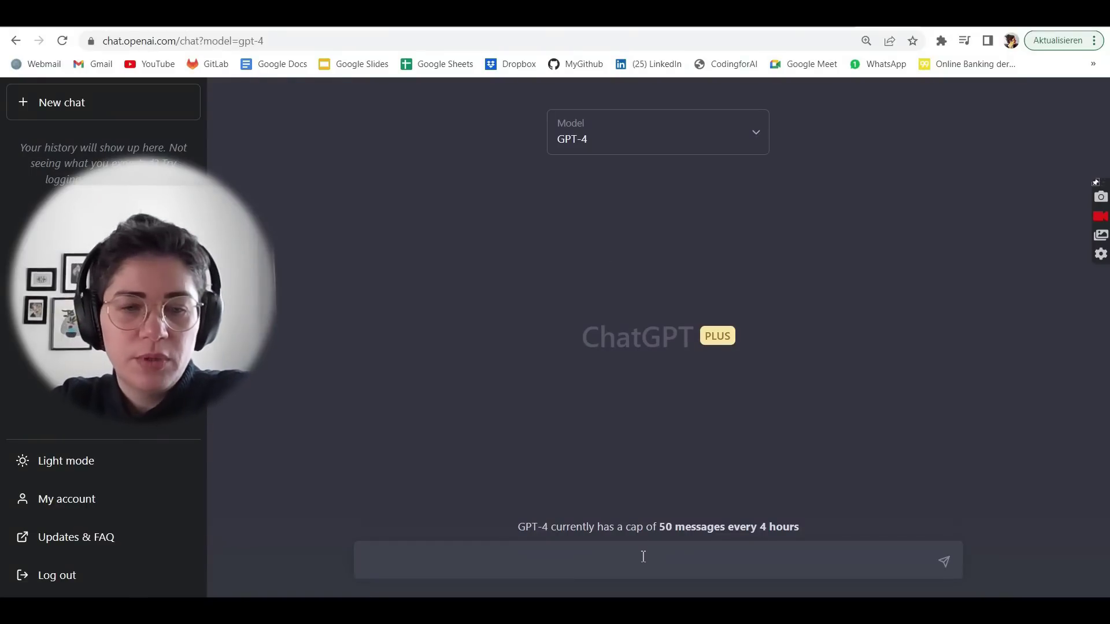
key(ctrl+v)
key(Return)
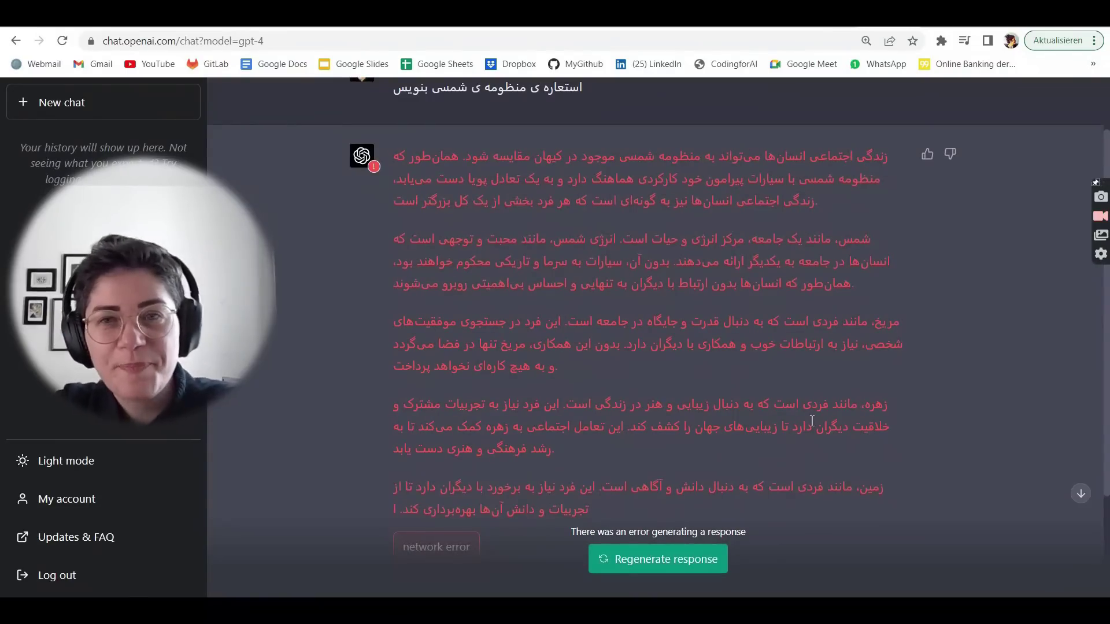
- Read through GPT-4's Persian text, highlighting the opening paragraphs and the Mars (مریخ), Venus (زهره) and Earth (زمین) metaphors
scroll(805, 423, down, 1)
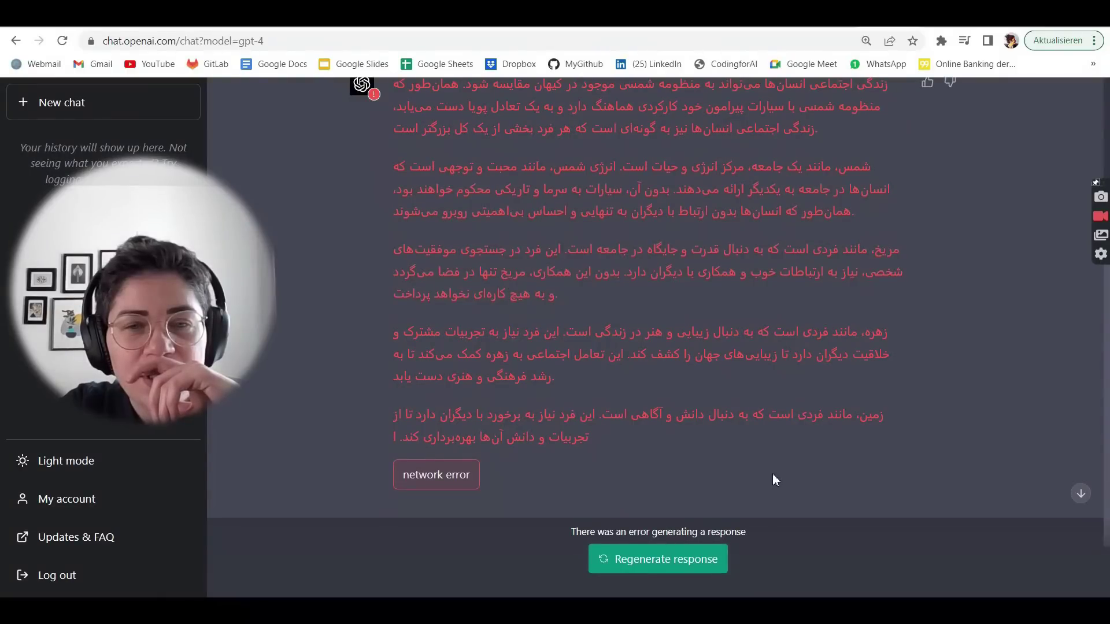
scroll(773, 476, up, 1)
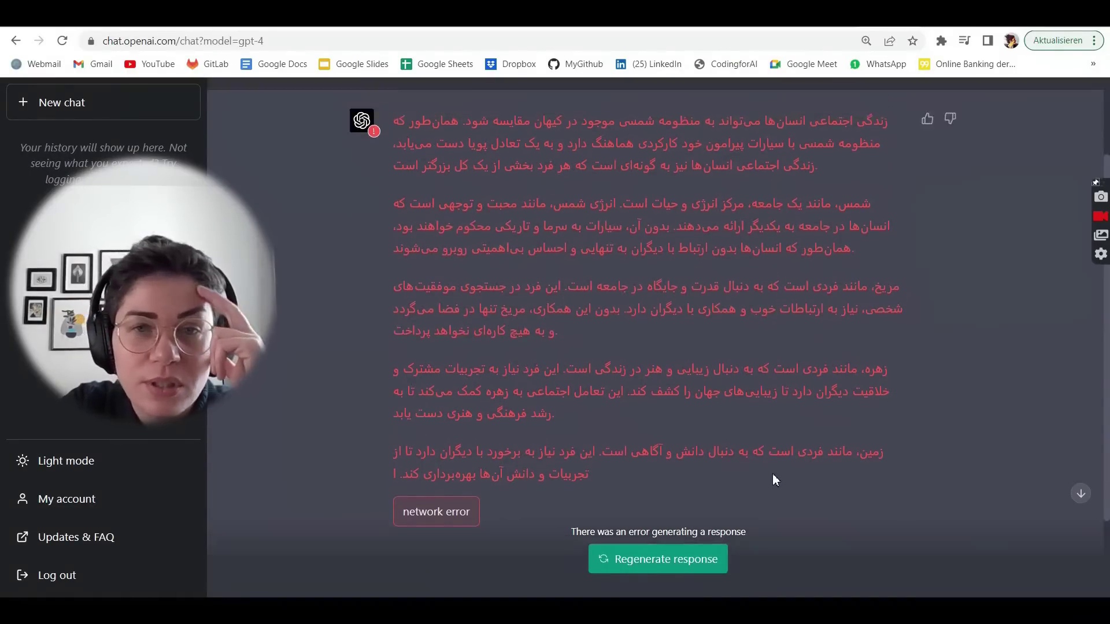
drag(896, 157, 519, 417)
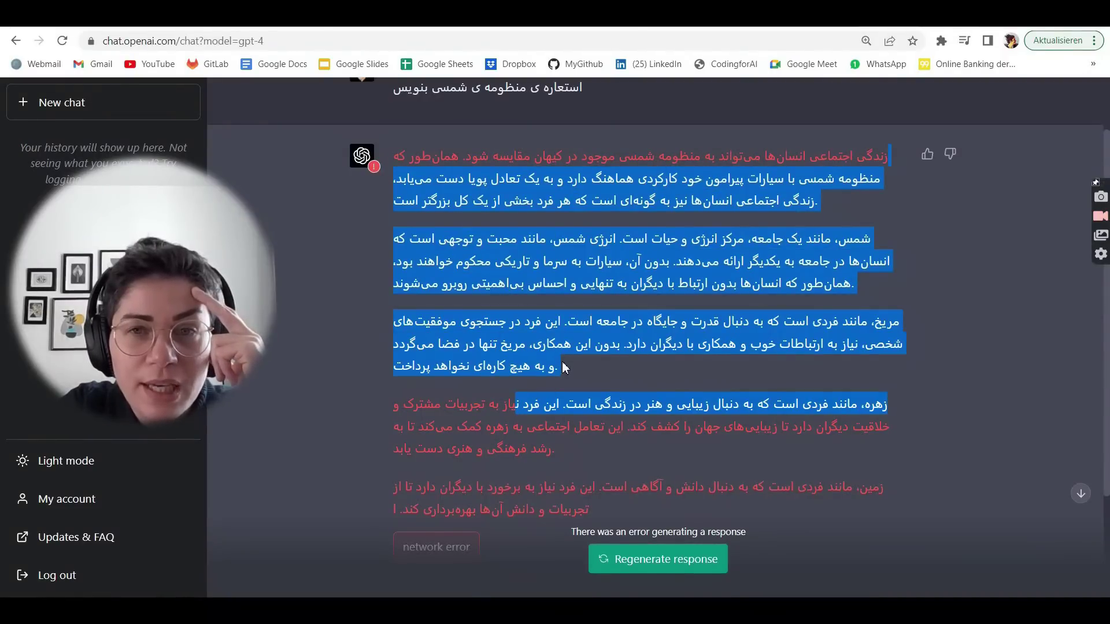
click(574, 403)
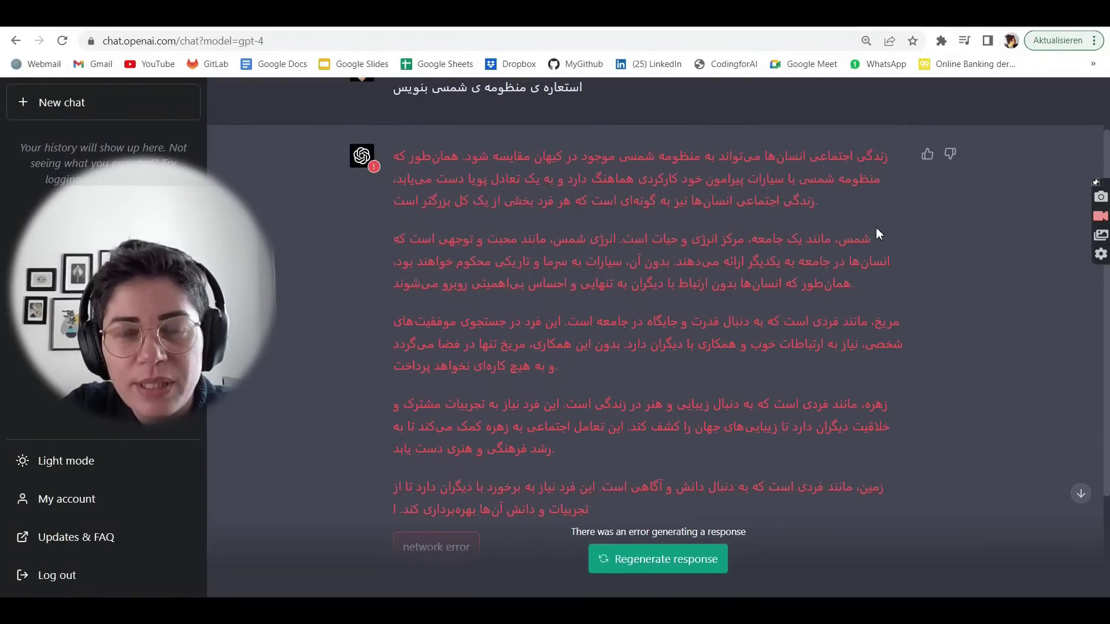
drag(899, 156, 399, 186)
click(757, 187)
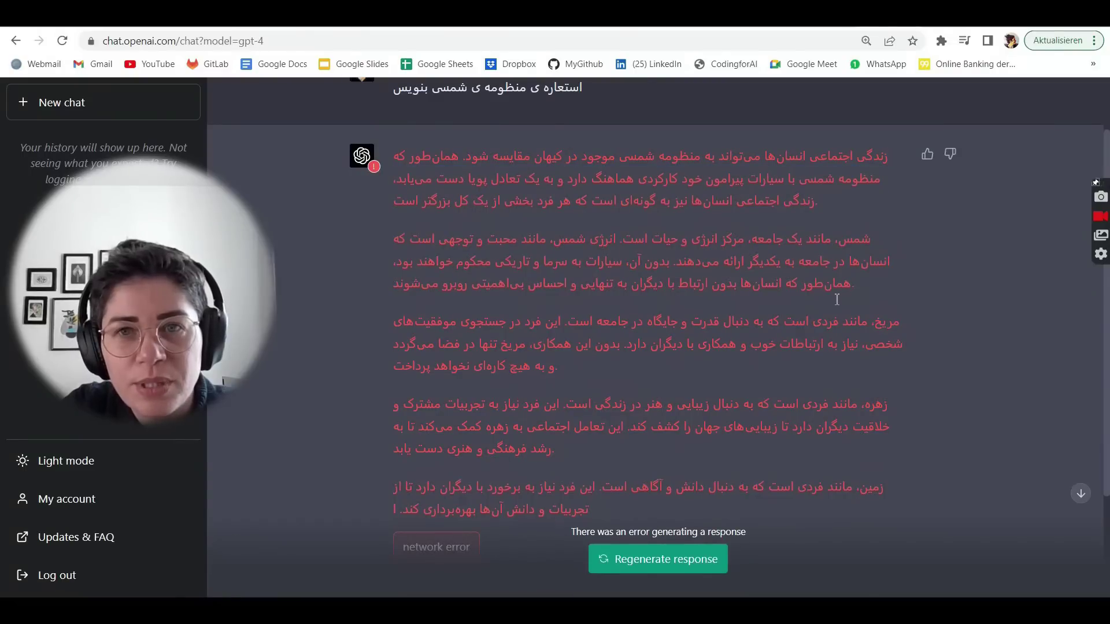
triple_click(901, 326)
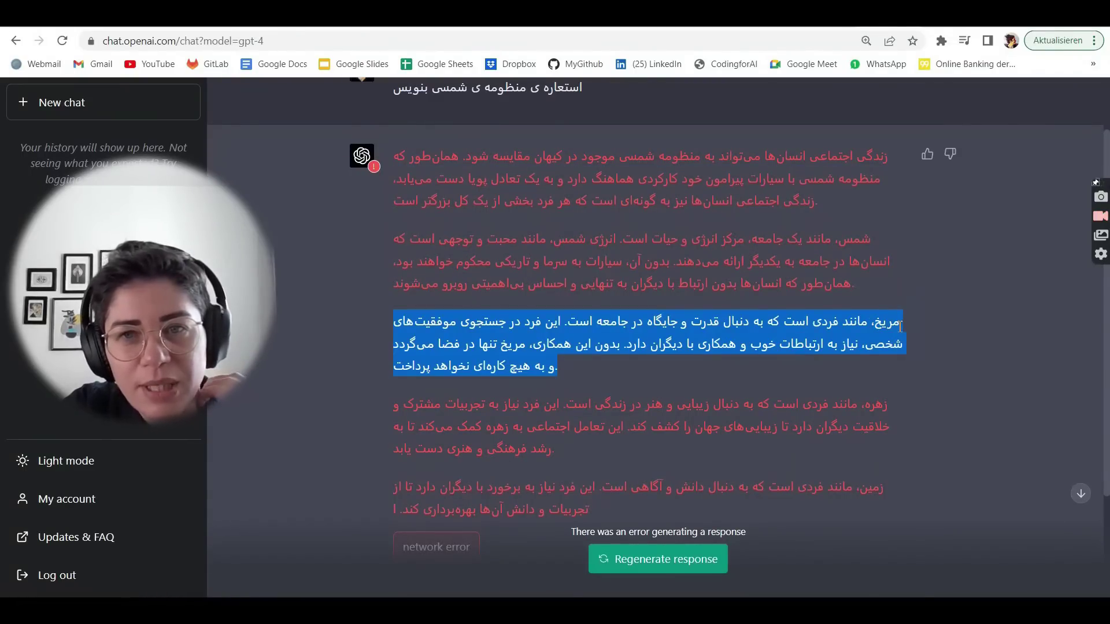
double_click(578, 322)
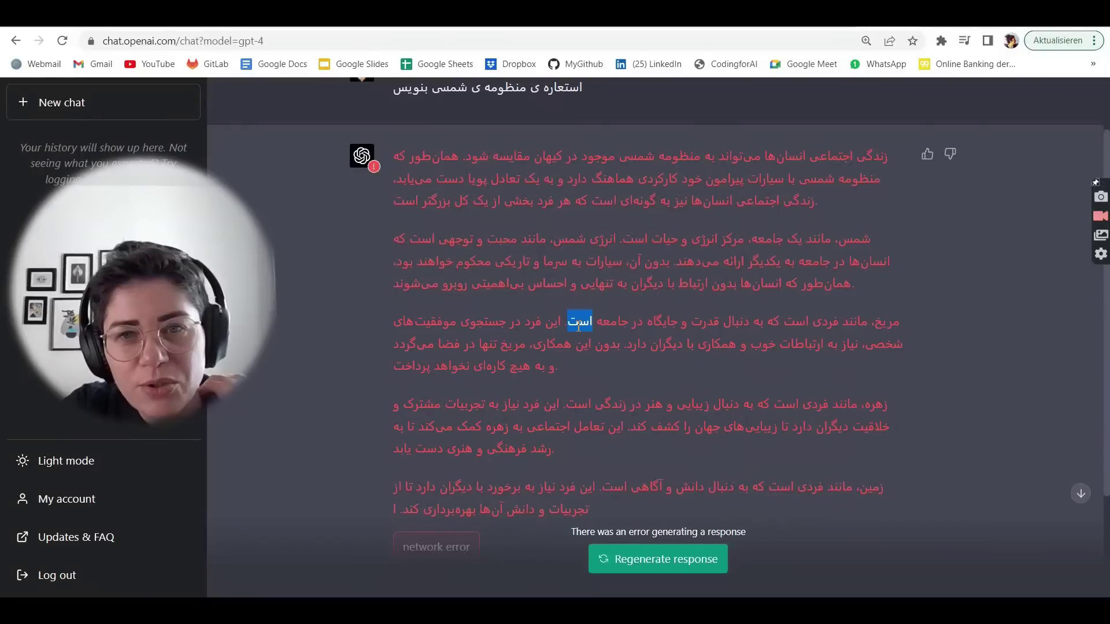
triple_click(872, 407)
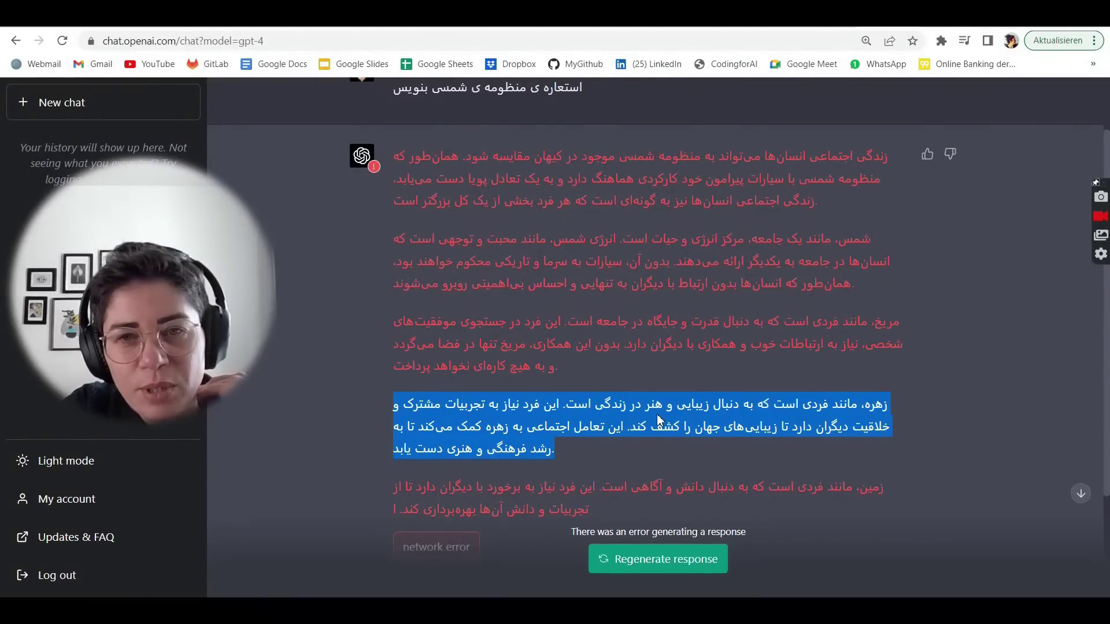
double_click(619, 406)
scroll(626, 414, down, 1)
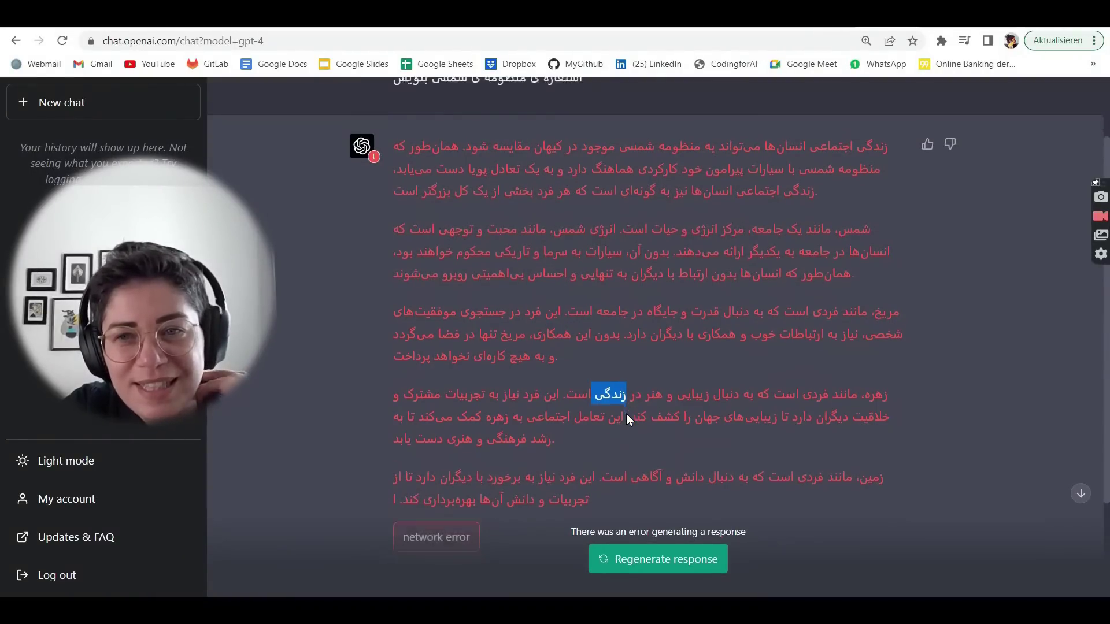
double_click(817, 416)
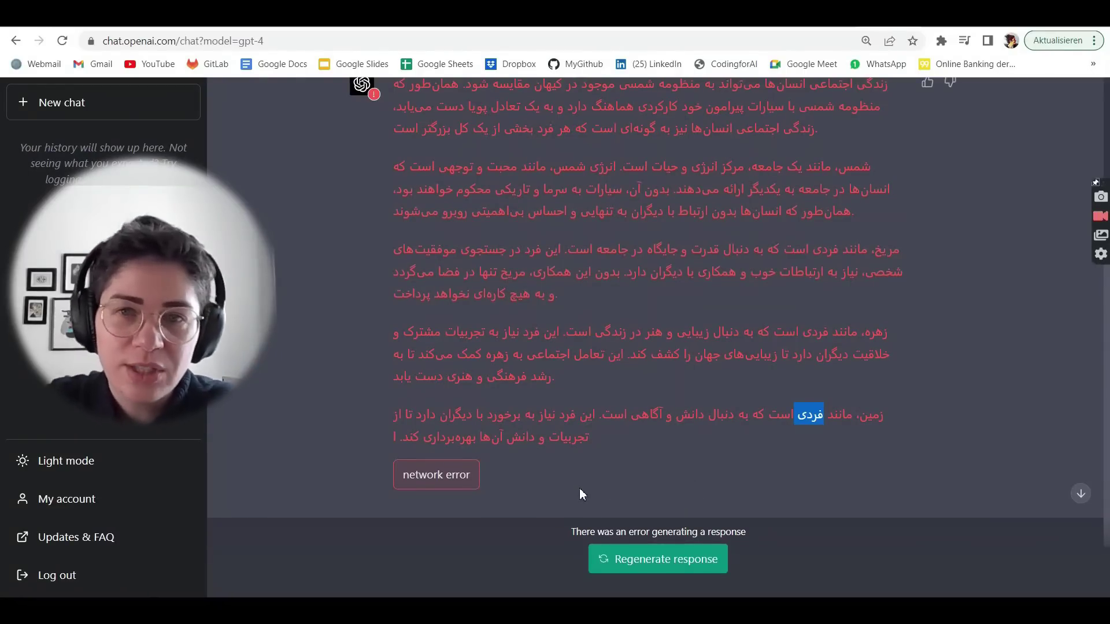
click(488, 490)
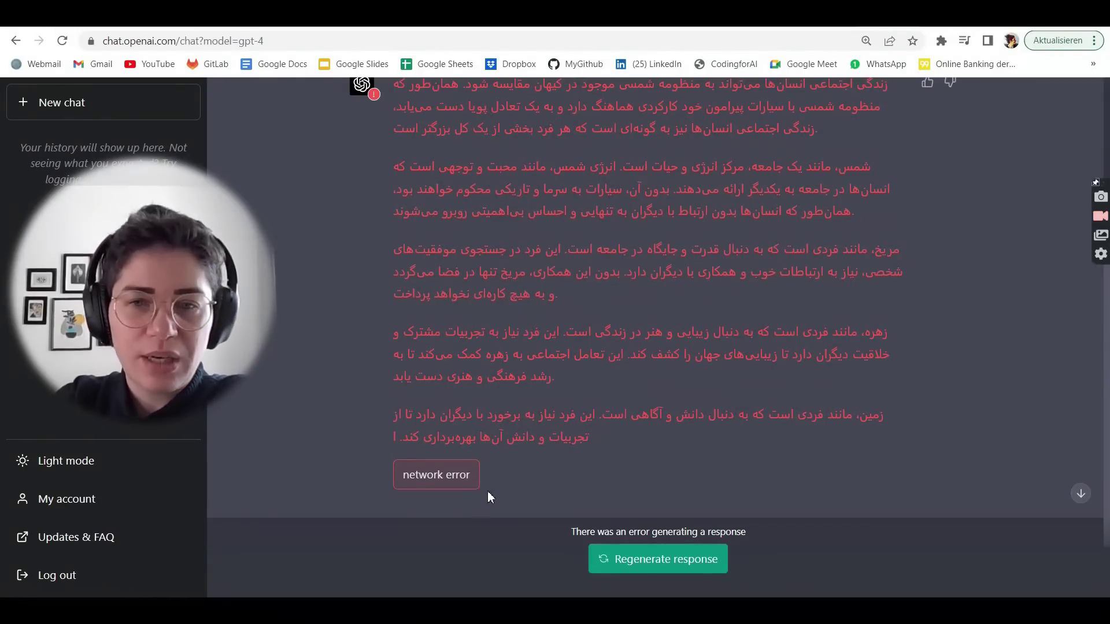
- Regenerate the interrupted GPT-4 response and ask it to carry on with 'ادامه بده'
click(660, 559)
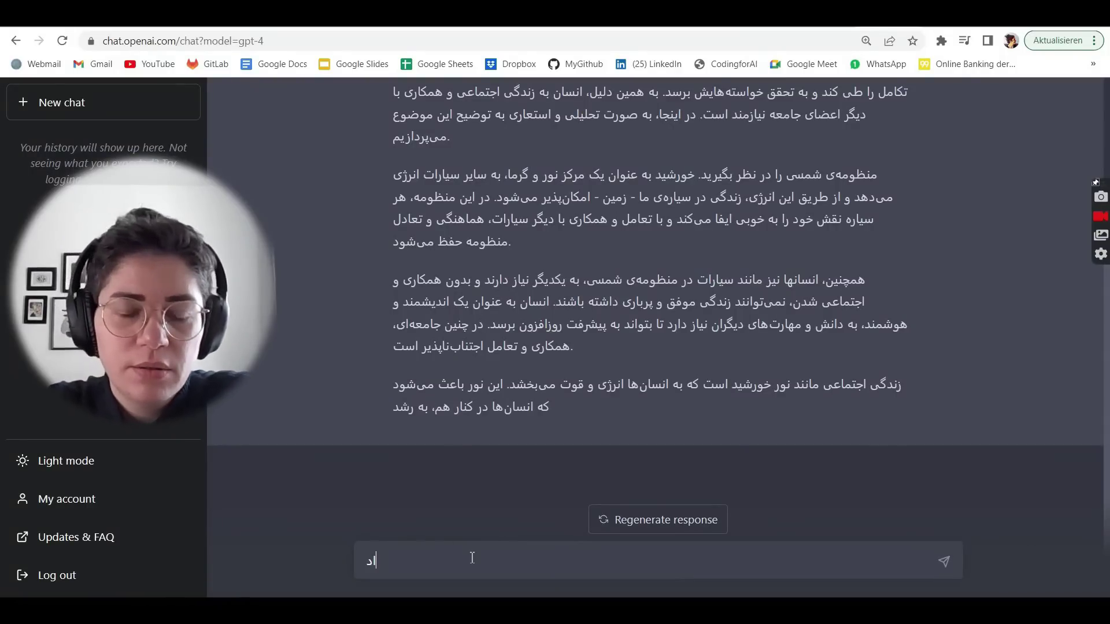
key(Return)
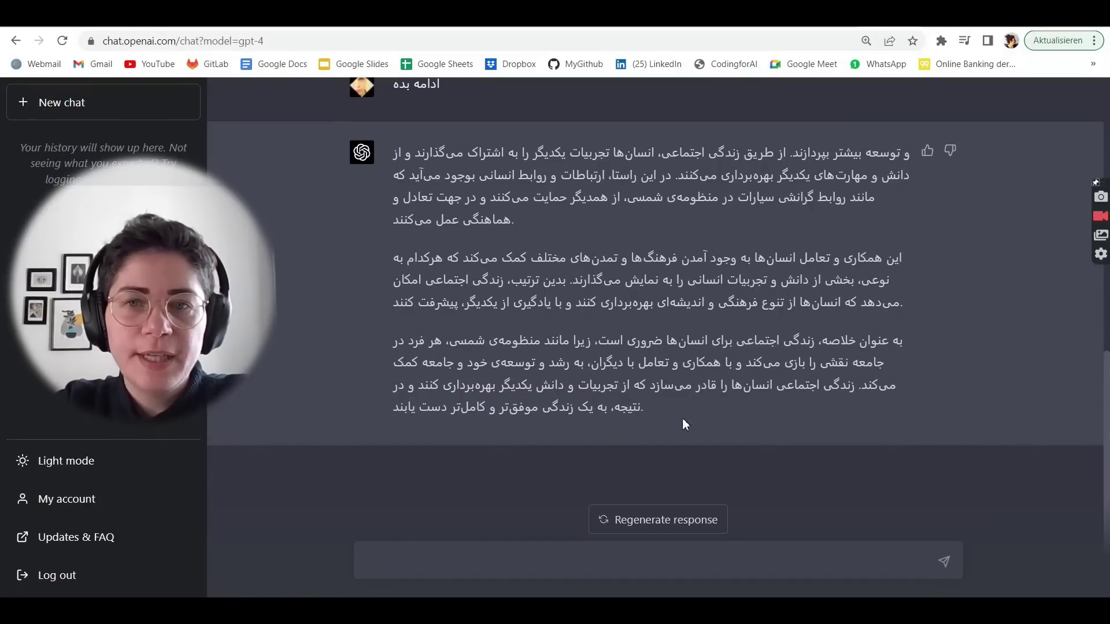
- Review the continued Persian text, highlighting its closing paragraphs and comparing them with the earlier part of the answer
drag(391, 413, 846, 282)
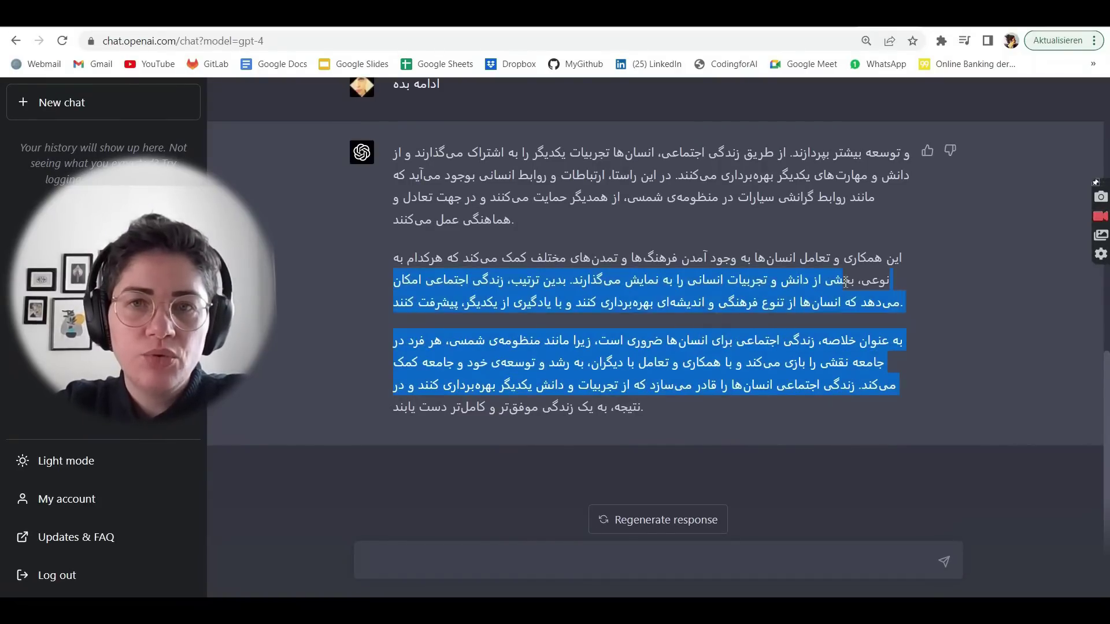
click(652, 338)
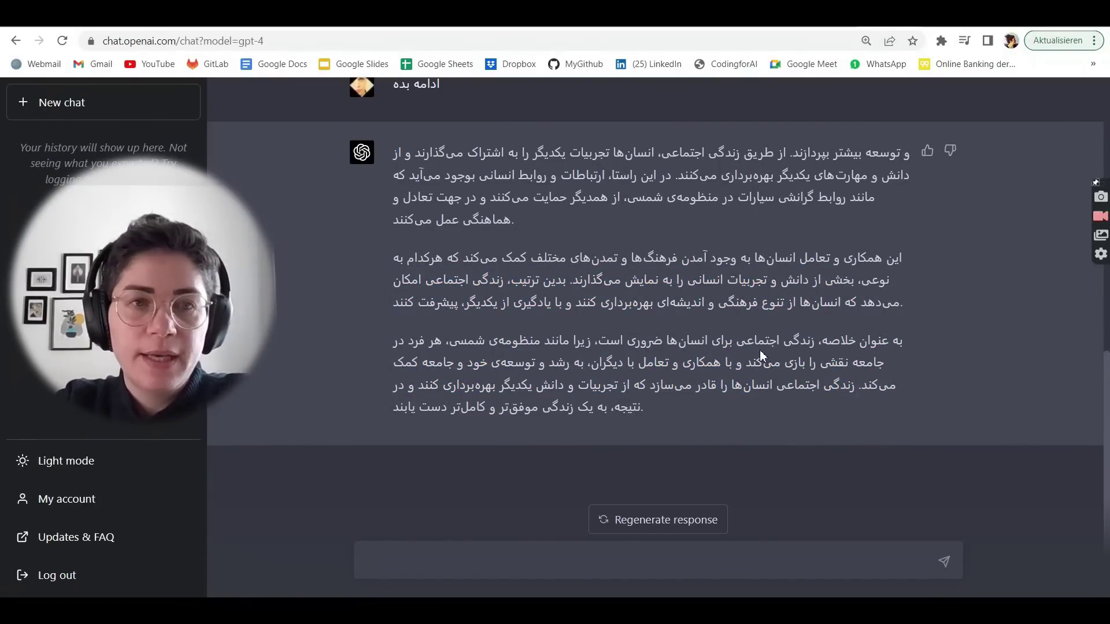
scroll(761, 354, up, 10)
scroll(731, 279, down, 10)
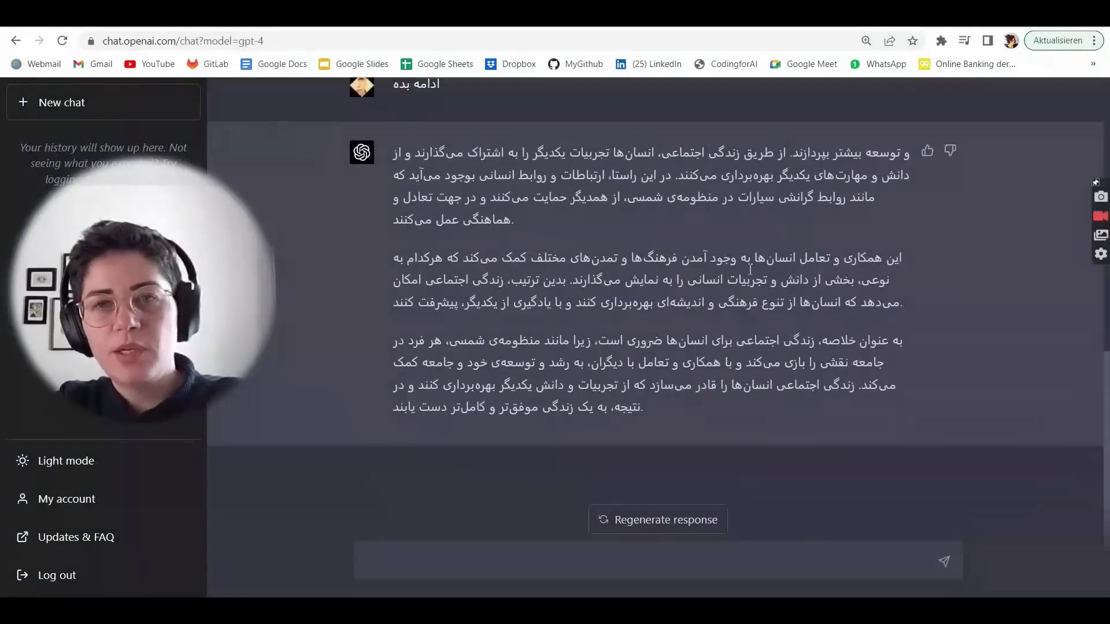
drag(241, 352, 1067, 517)
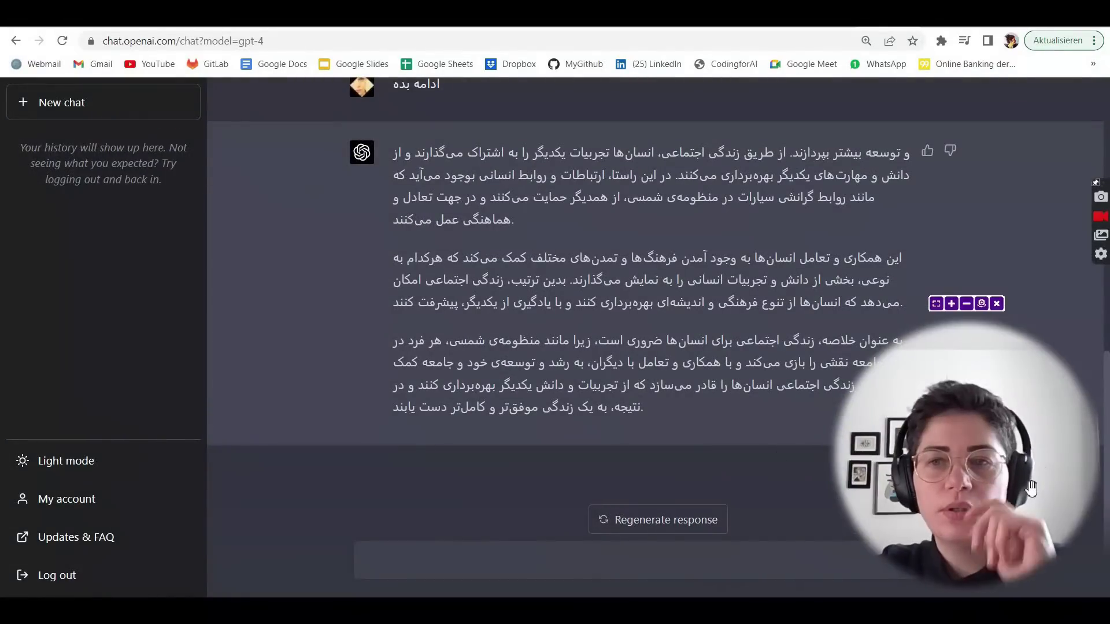
- Ask default GPT-3.5 in a new chat for inline-css HTML with header "Jokes and quotes" and two columns: 10 jokes on separate lines, 10 motivational quotes
click(65, 103)
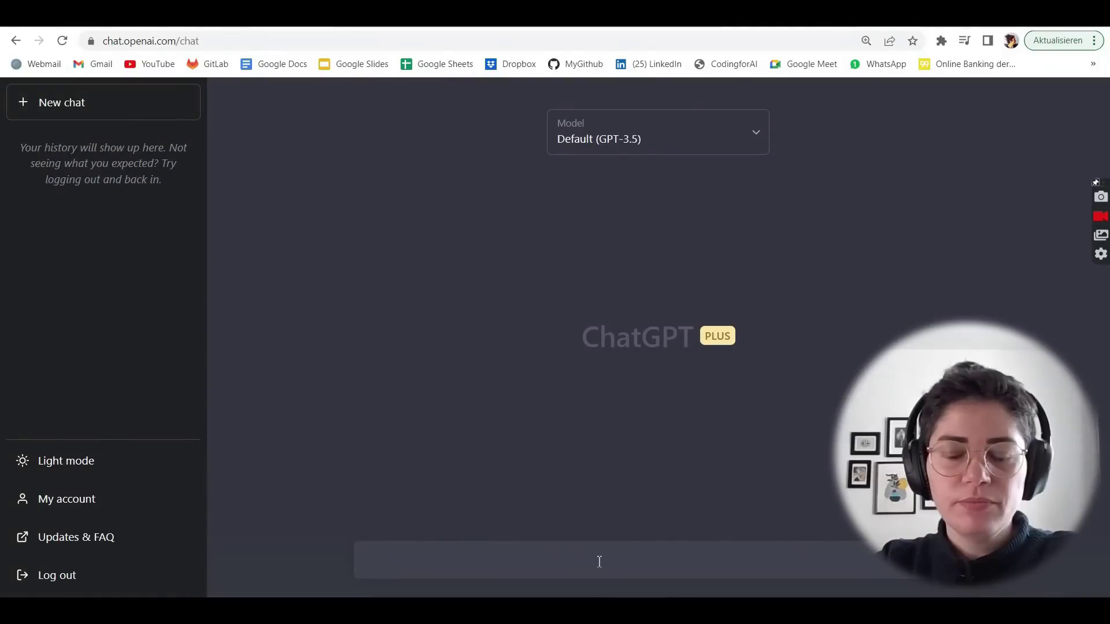
drag(977, 488, 972, 377)
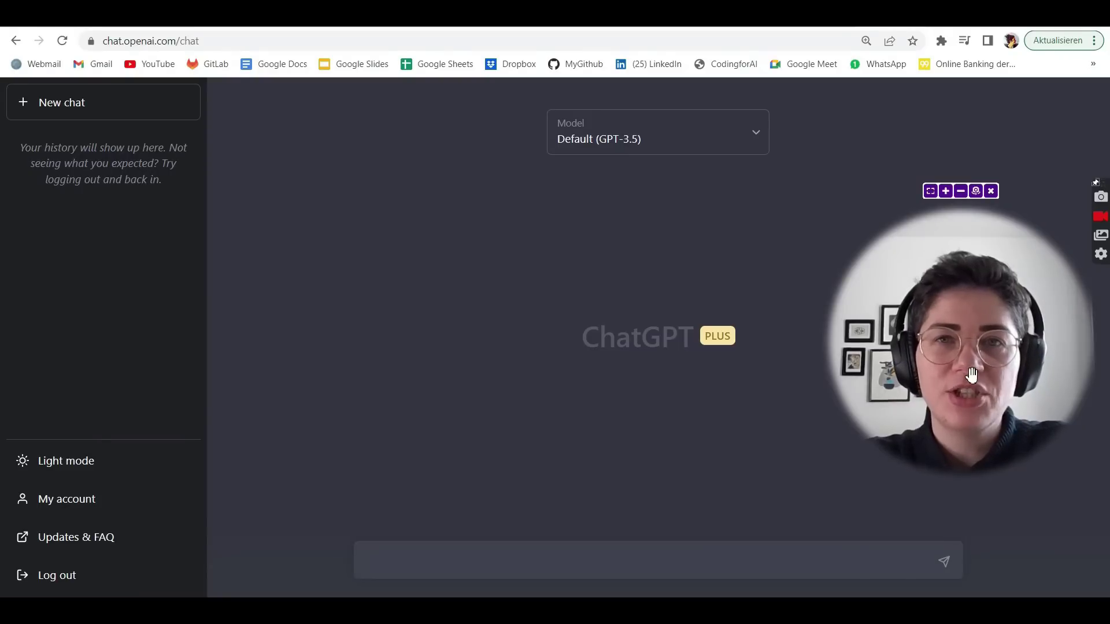
click(753, 563)
text(write)
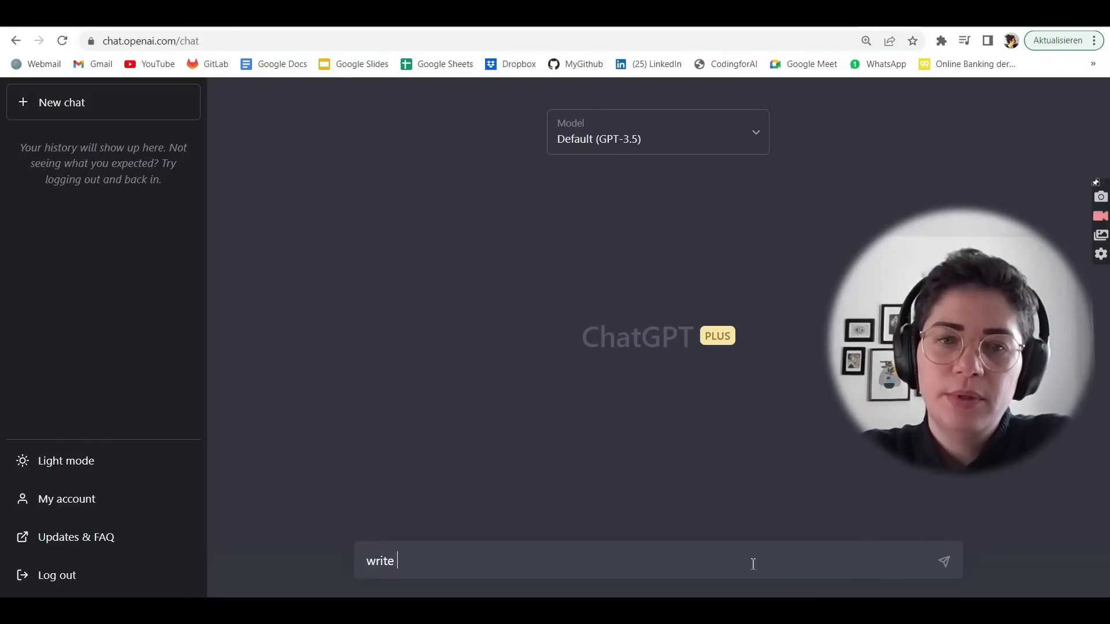
text( an HTML code with inline css for a website with jokes and motivational quotes. The header of the website should be name "Jokes and quotes". Th)
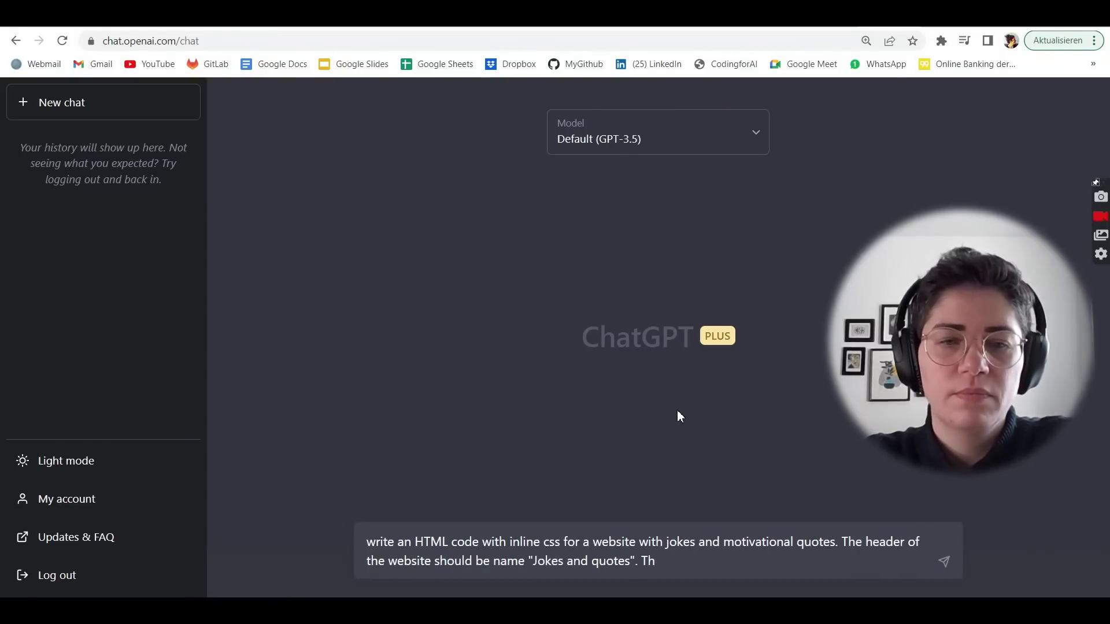
text(e website has two columns. First column has 10 jokes, each in separate line. Column two has 10 motivational quotes.)
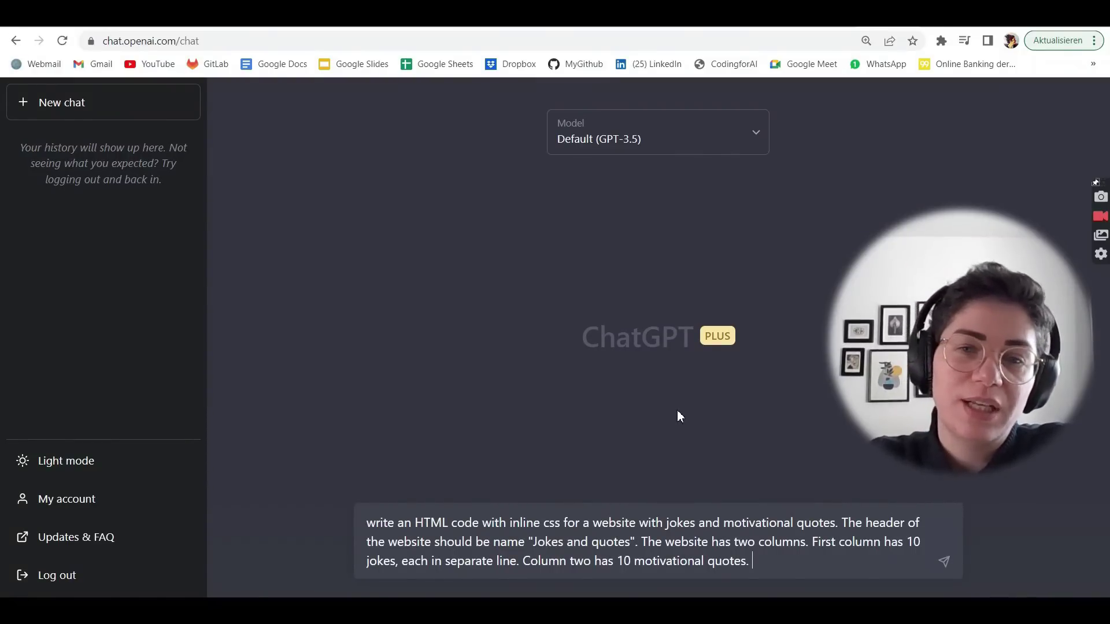
key(Return)
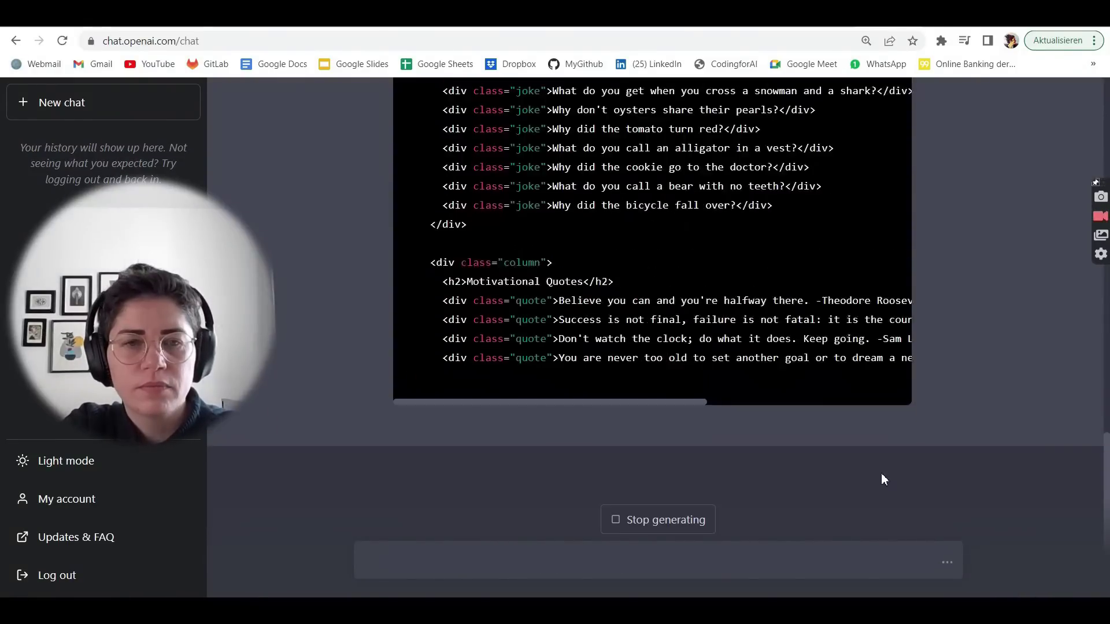
- Copy the generated HTML code from its beginning and paste it into a new Notepad document
scroll(859, 370, up, 15)
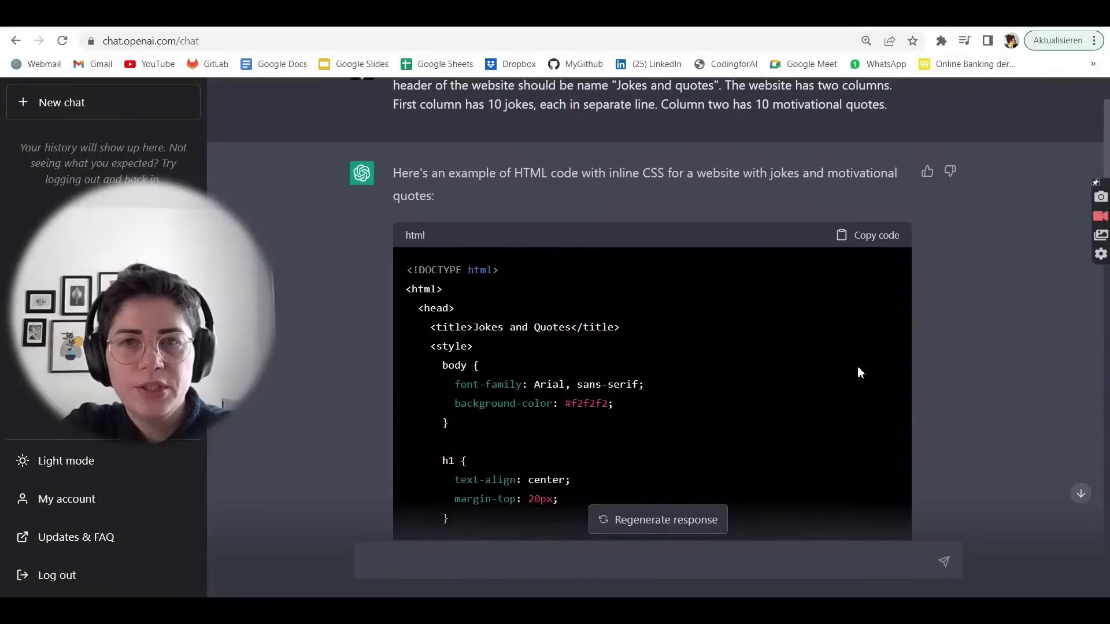
click(873, 236)
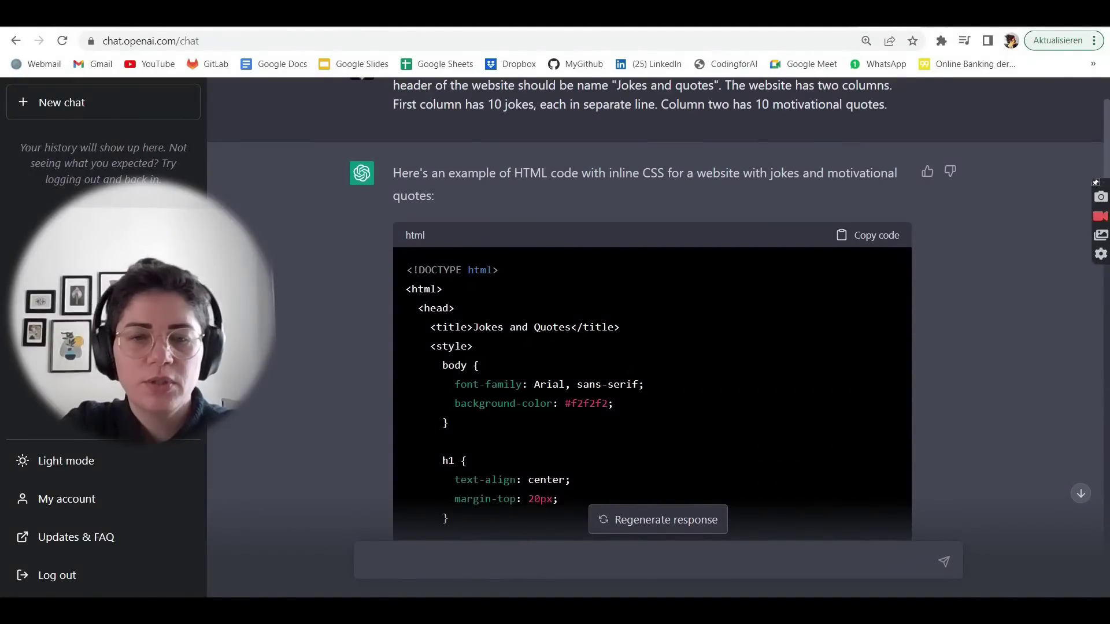
key(super)
text(notepad)
key(Return)
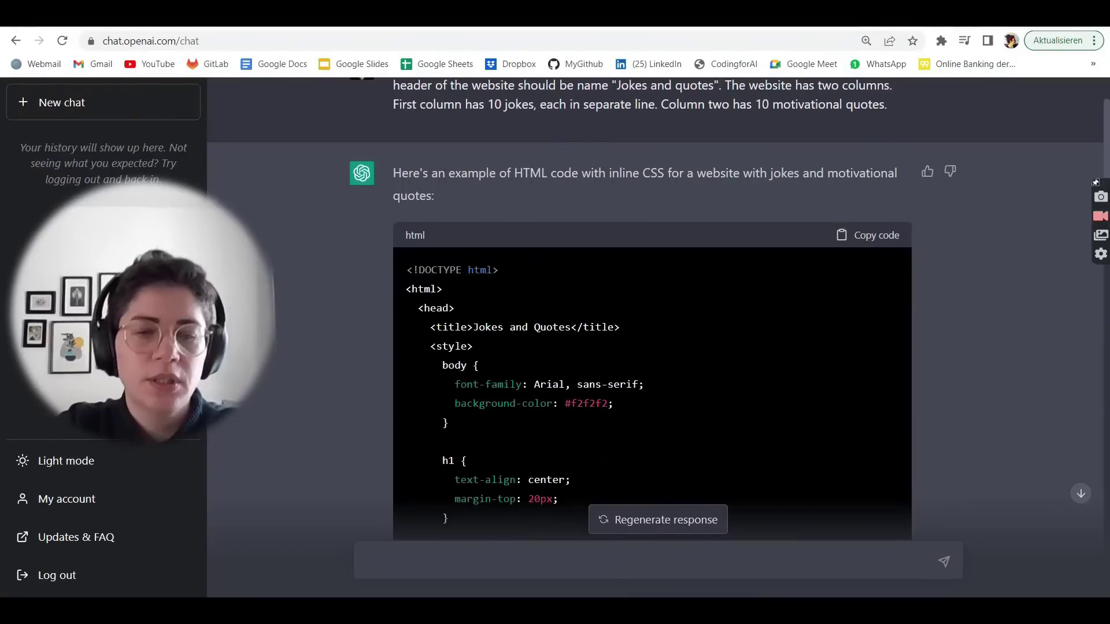
key(ctrl+v)
- Save the Notepad document to the Desktop as chatgpt3_web.html
key(ctrl+s)
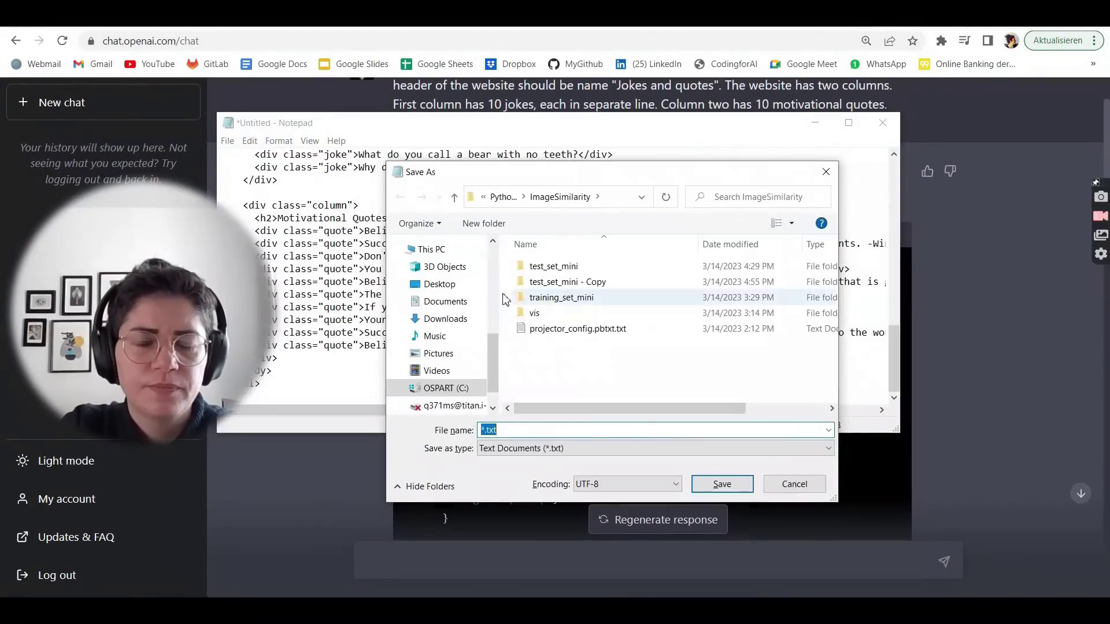
click(439, 283)
click(557, 430)
text(chatgpt3_web.h)
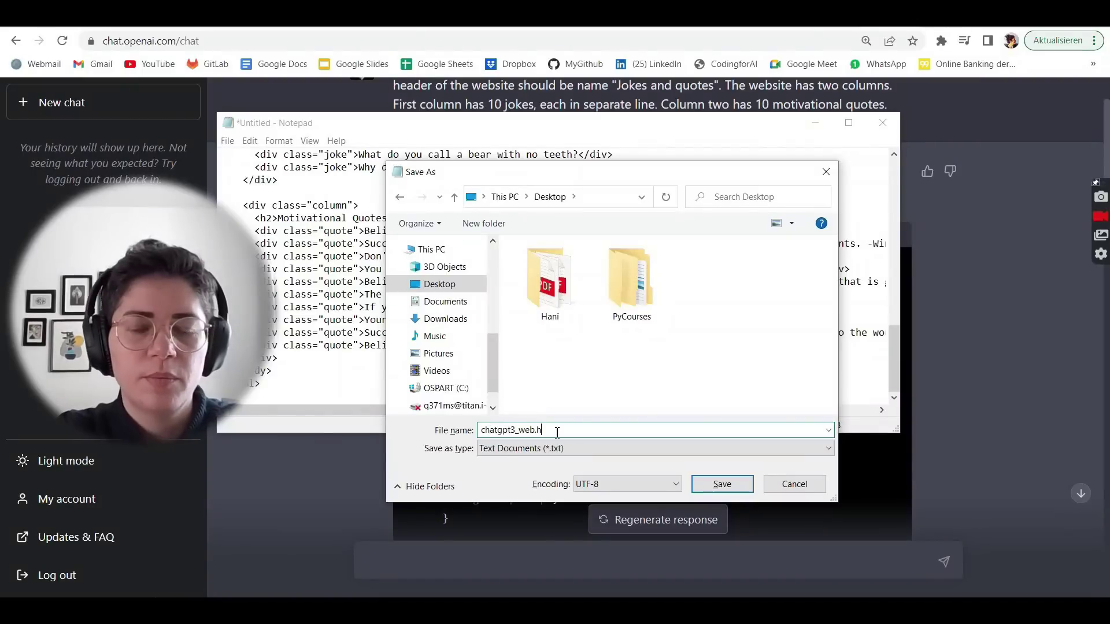
text(tml)
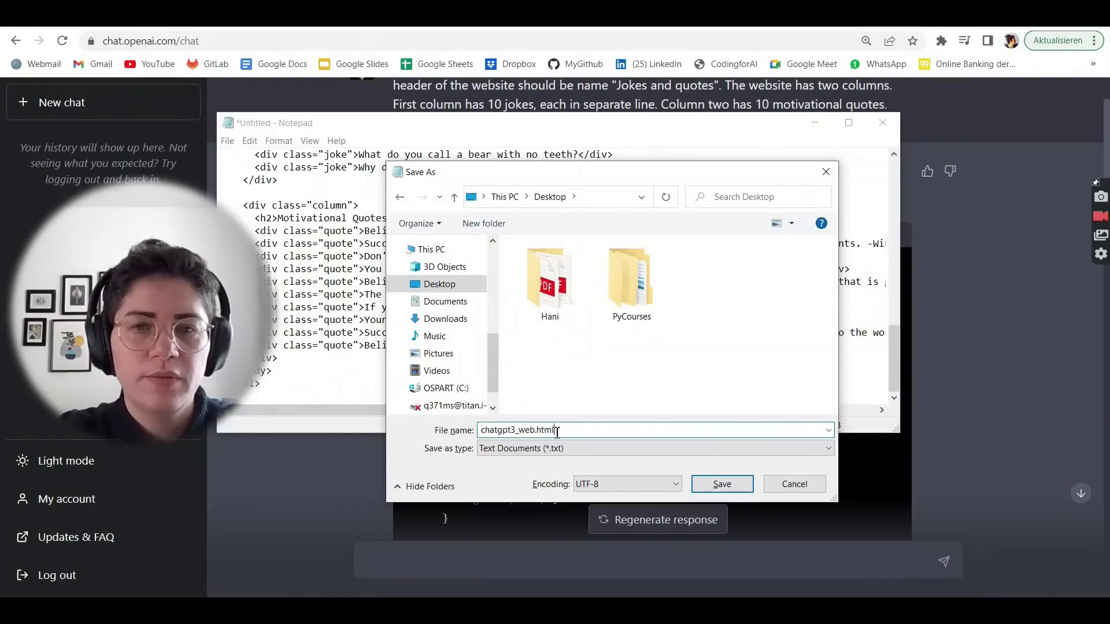
key(Return)
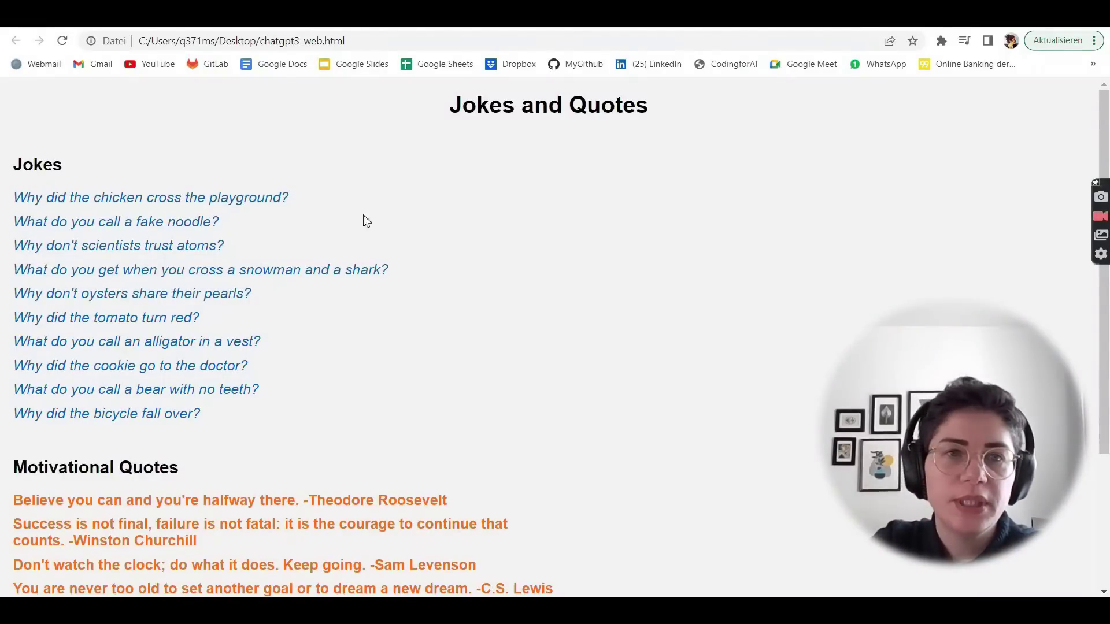
- Examine the rendered page's "Jokes and Quotes" header and the list under Jokes, highlighting the text while reading
triple_click(604, 112)
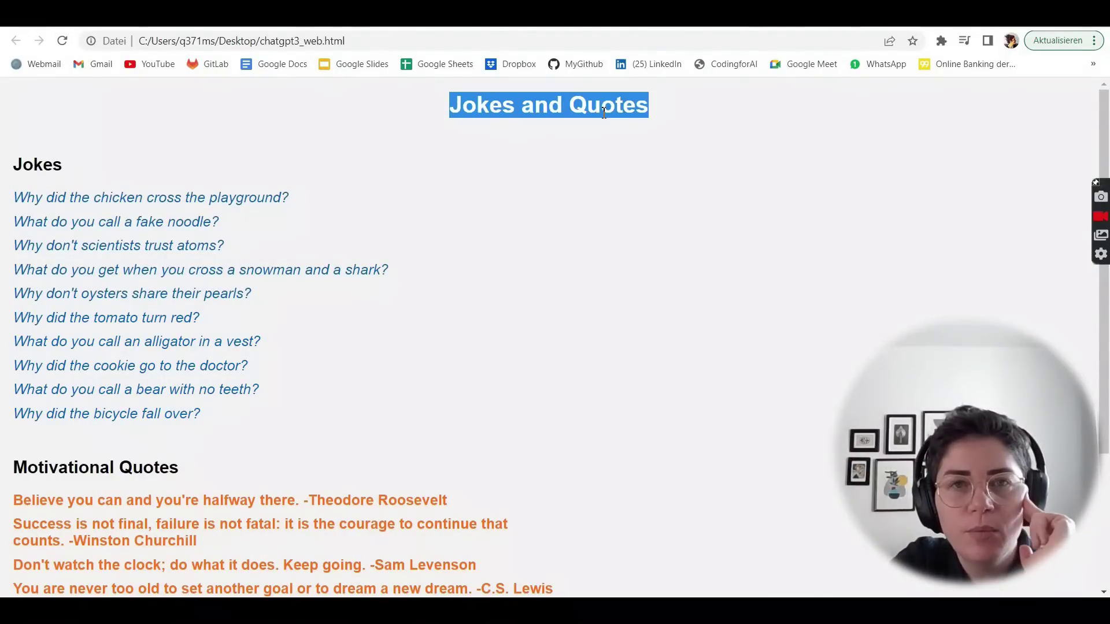
click(597, 117)
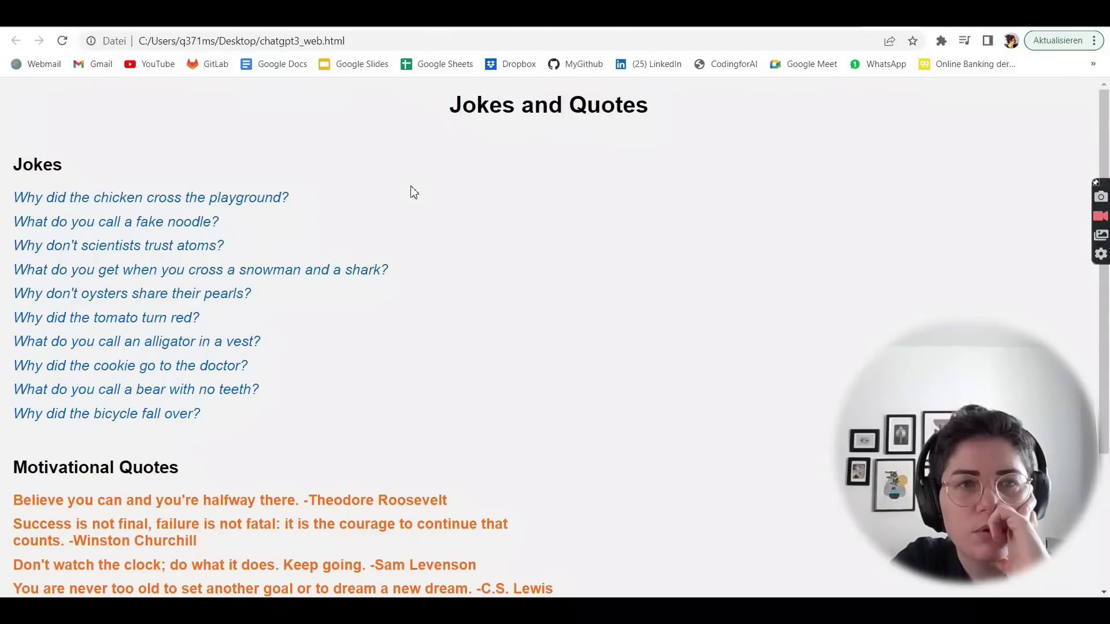
drag(6, 165, 215, 423)
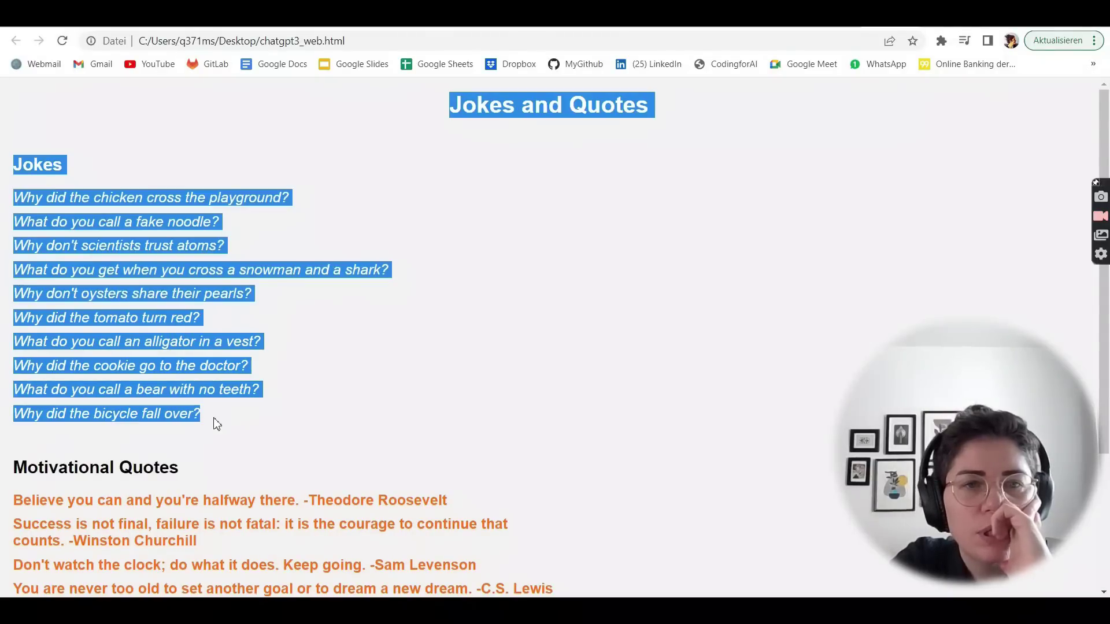
click(300, 217)
drag(2, 181, 198, 411)
click(54, 157)
triple_click(90, 200)
- Examine the Motivational Quotes section of the rendered page, highlighting the first quote's text and its author
scroll(91, 209, down, 3)
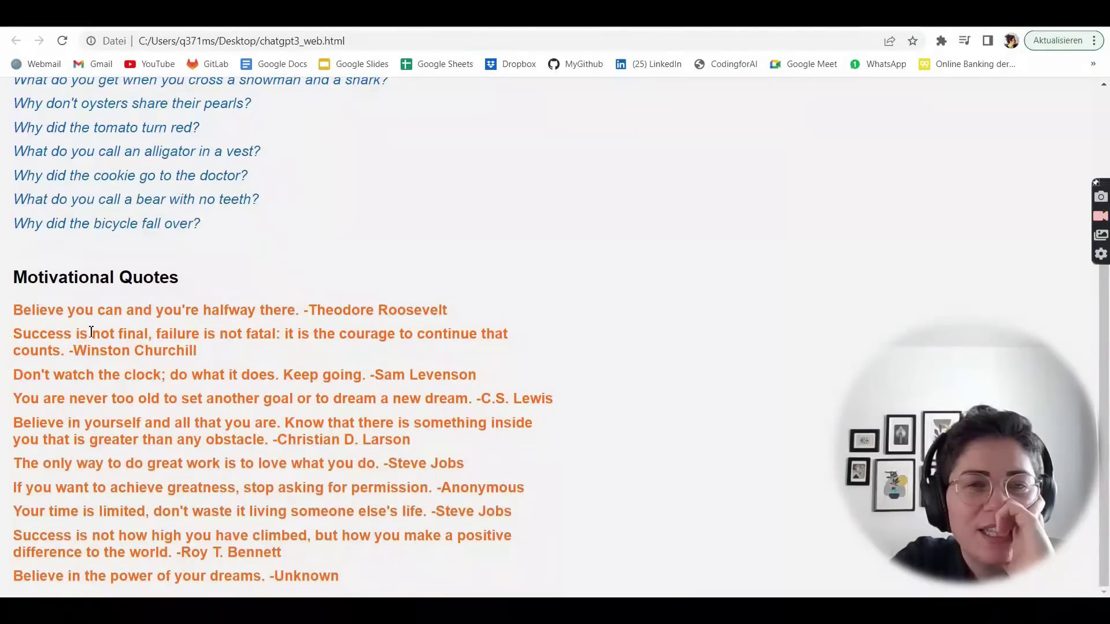
drag(26, 278, 15, 81)
click(241, 423)
drag(296, 311, 13, 312)
triple_click(372, 311)
click(174, 355)
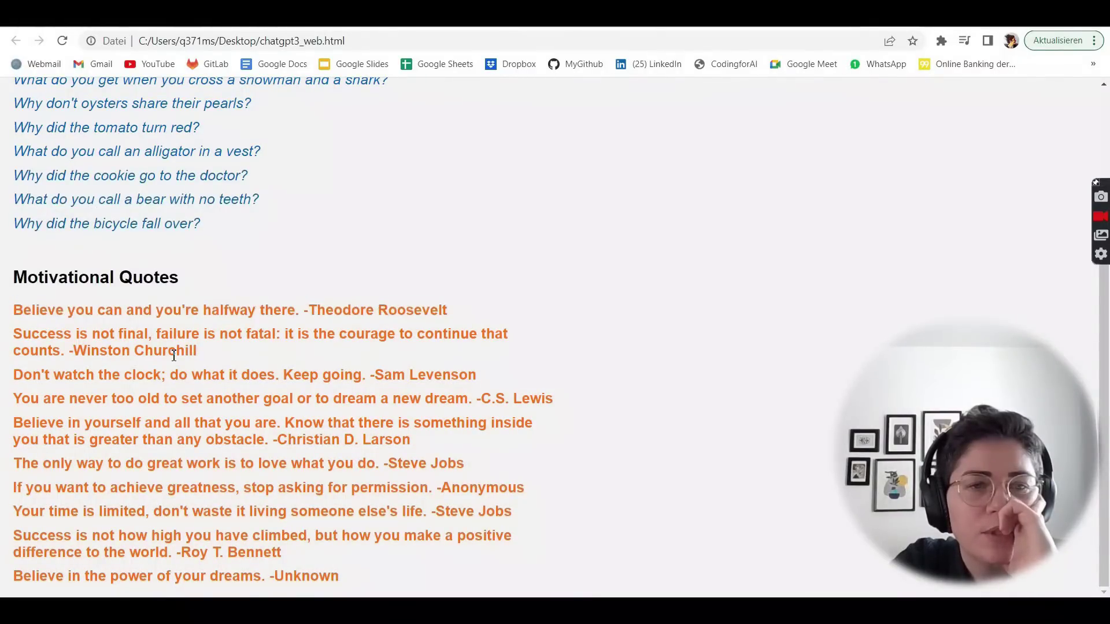
scroll(173, 355, up, 3)
- Switch back to the ChatGPT conversation and review the joke and quote markup in the GPT-3.5 code
click(840, 14)
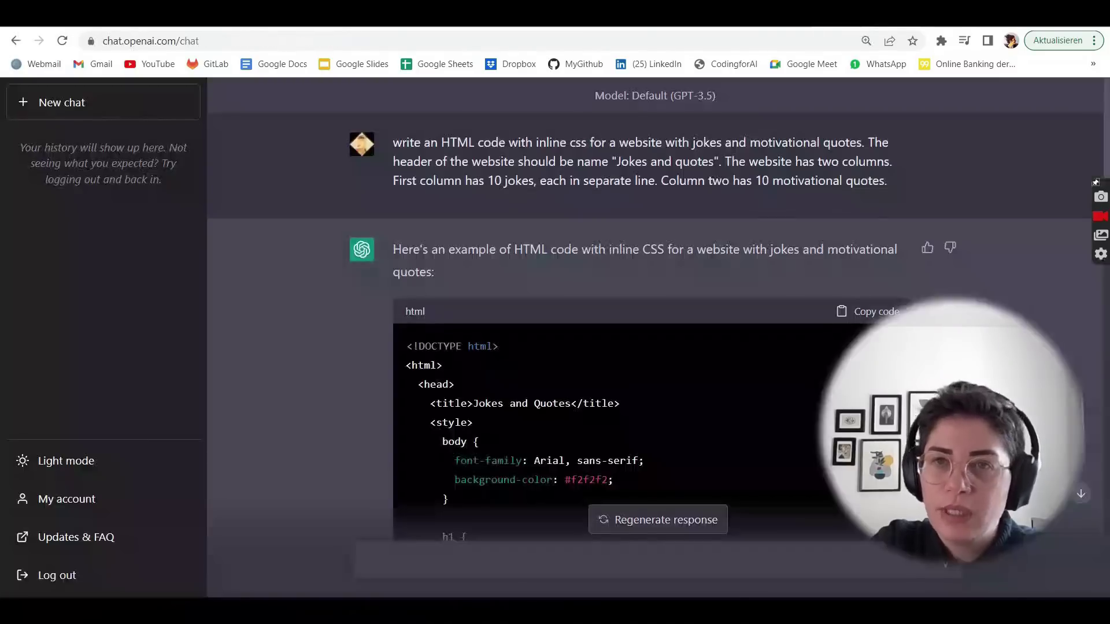
scroll(461, 334, down, 8)
scroll(459, 335, down, 10)
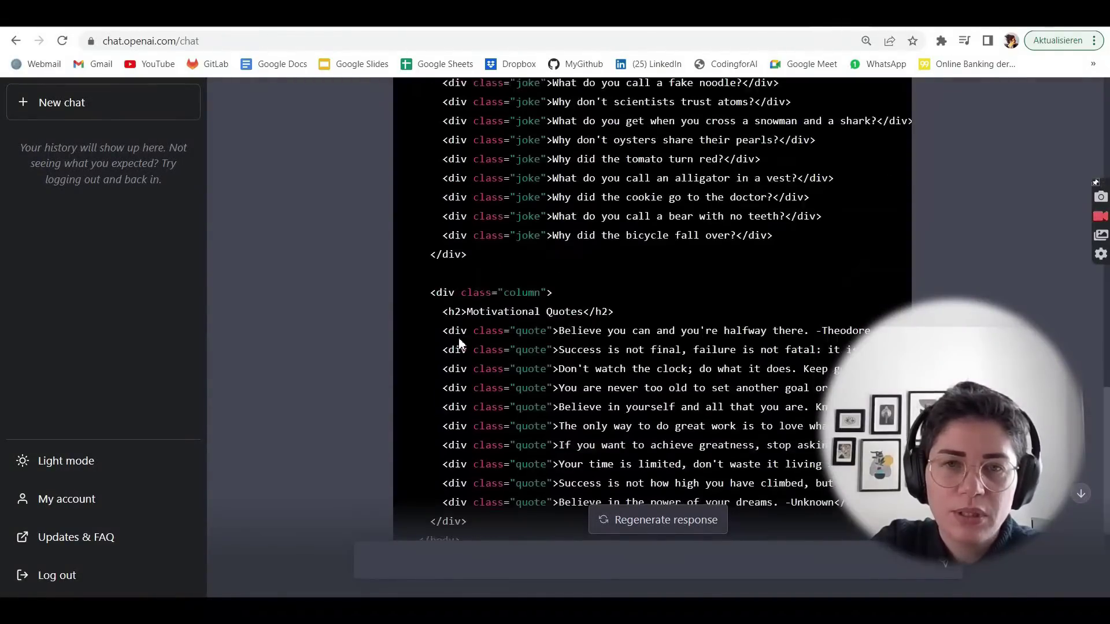
mouse_move(906, 414)
drag(906, 414, 953, 433)
scroll(924, 405, up, 10)
scroll(587, 347, up, 10)
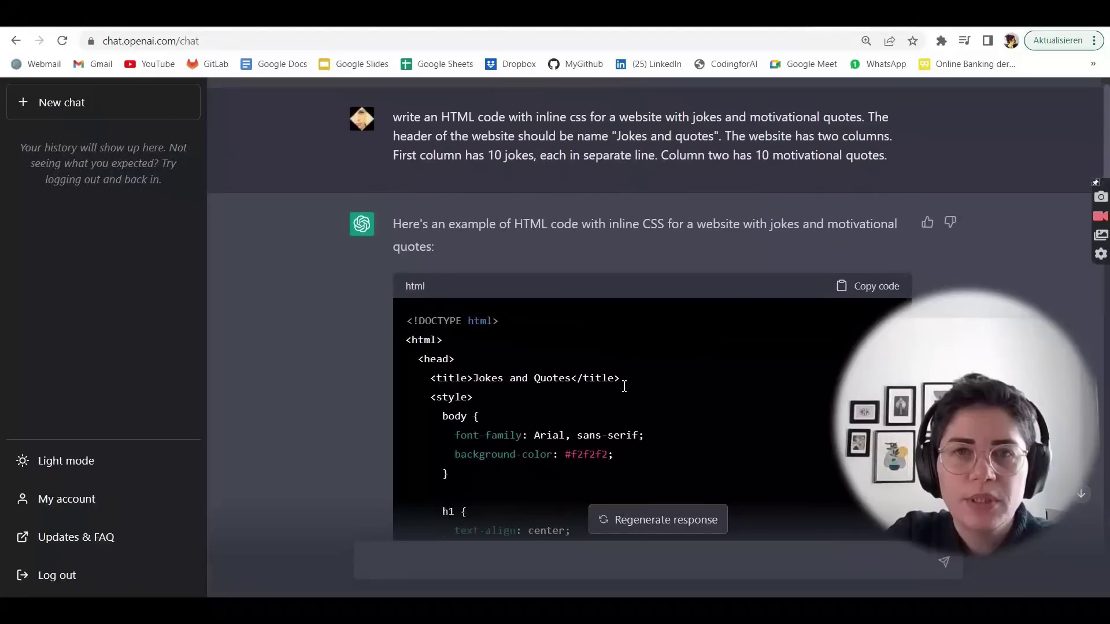
- Copy the HTML jokes-and-quotes website prompt and submit it in a new chat with the GPT-4 model
drag(907, 181, 335, 134)
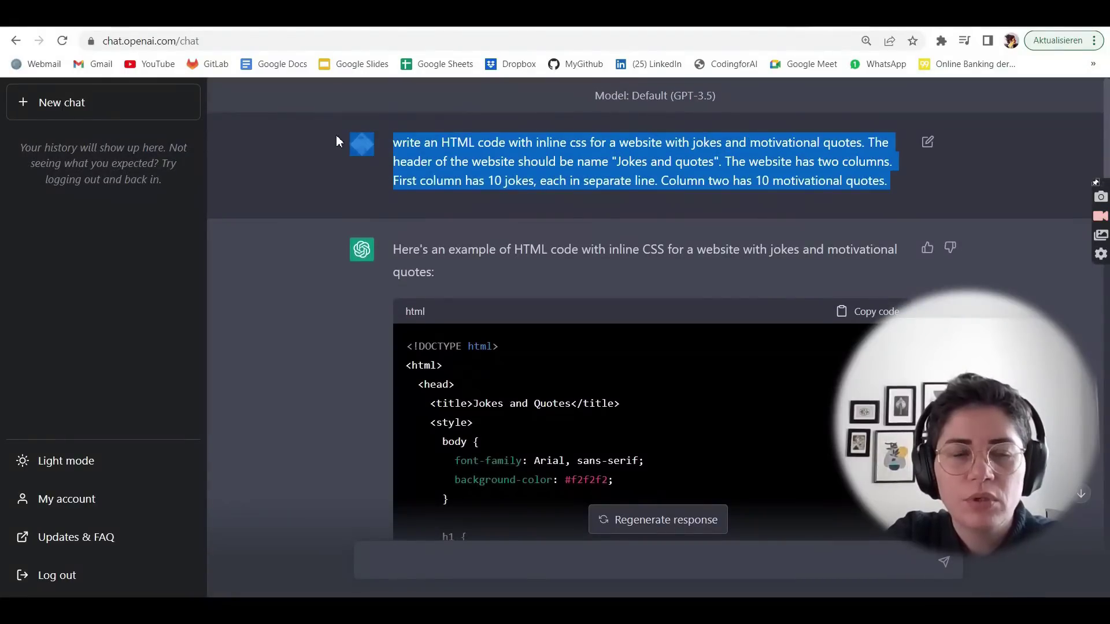
click(895, 184)
drag(895, 184, 394, 141)
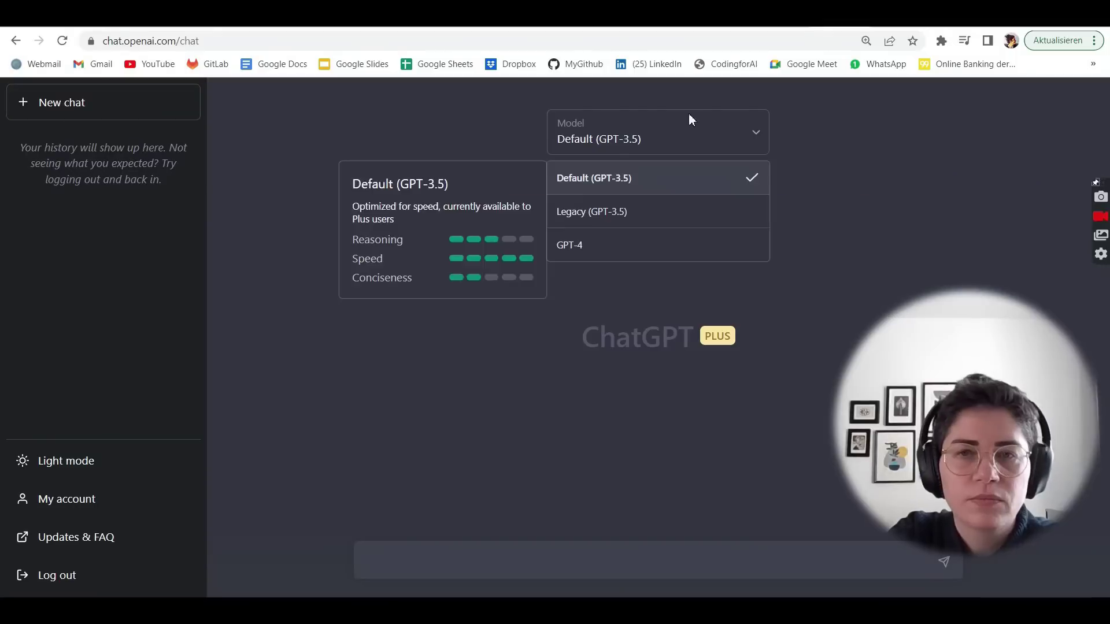
click(649, 252)
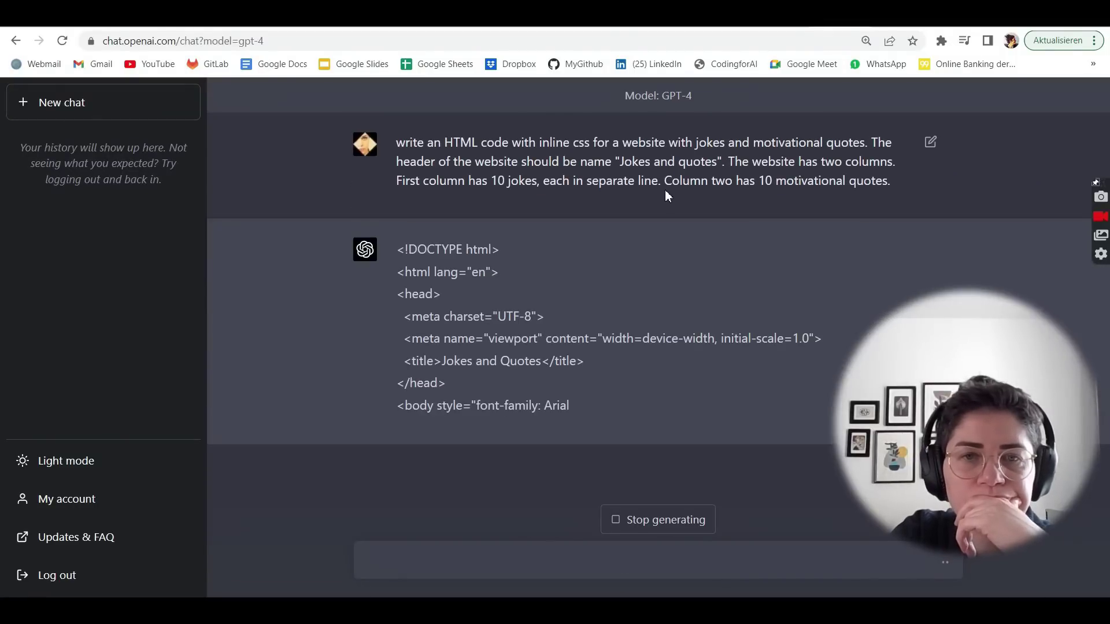